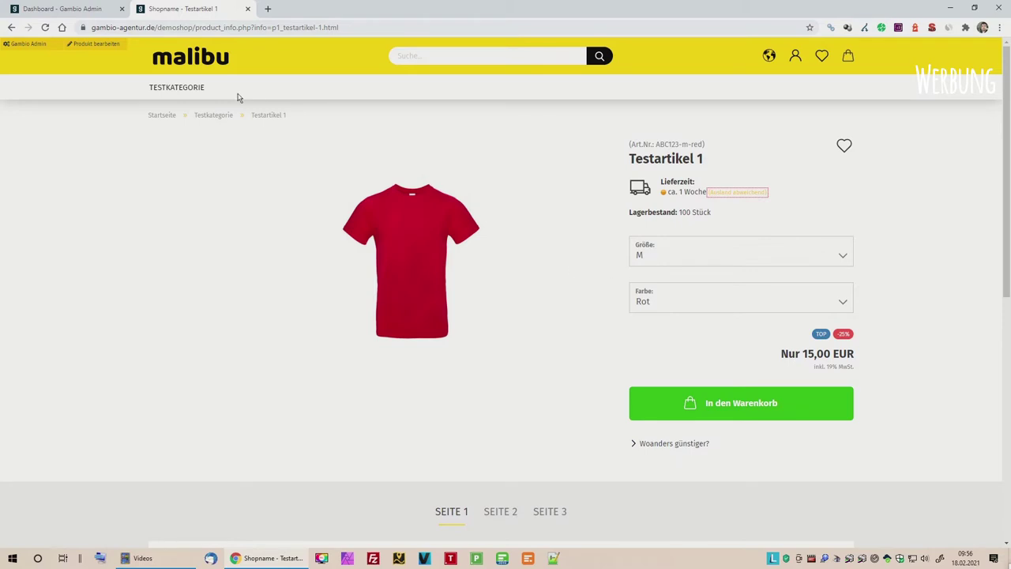
# Open the product page of Testartikel 5 from the Testkategorie listing in the storefront
pyautogui.click(191, 94)
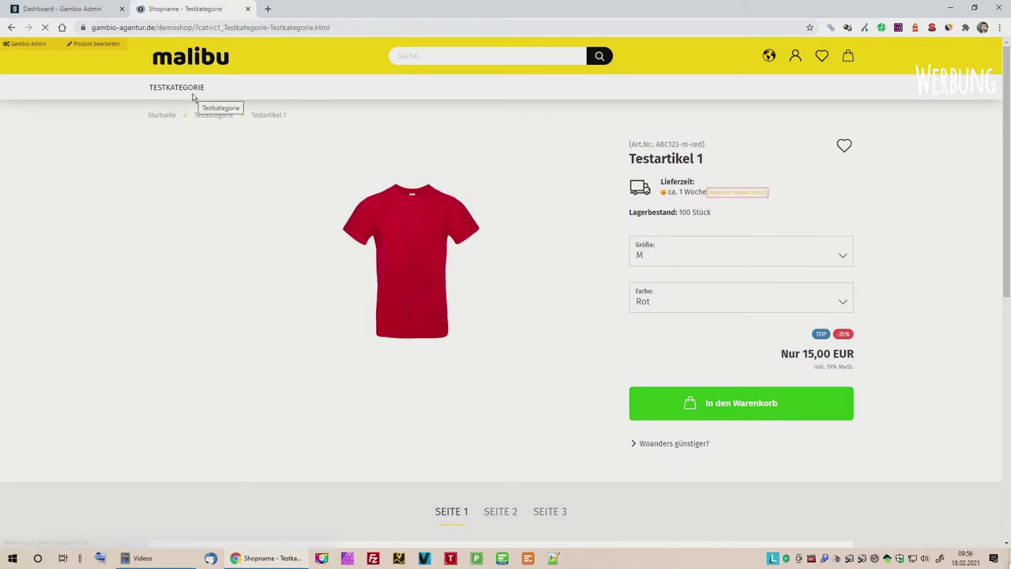
pyautogui.scroll(-2, 452, 243)
pyautogui.scroll(-1, 522, 355)
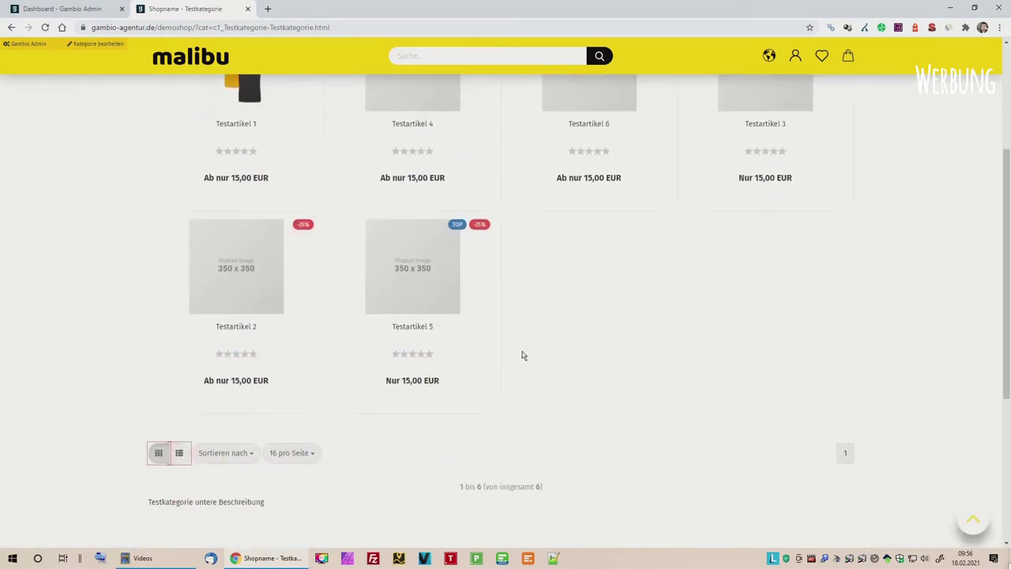
pyautogui.scroll(2, 522, 356)
pyautogui.click(413, 374)
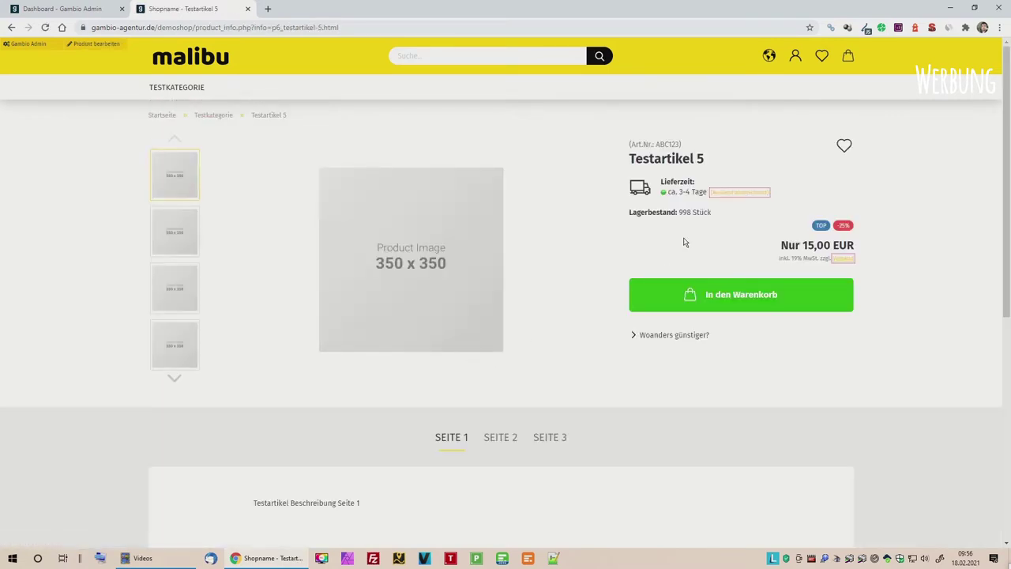
# Switch to the Gambio admin and open the article properties (Artikeleigenschaften) page
pyautogui.click(92, 11)
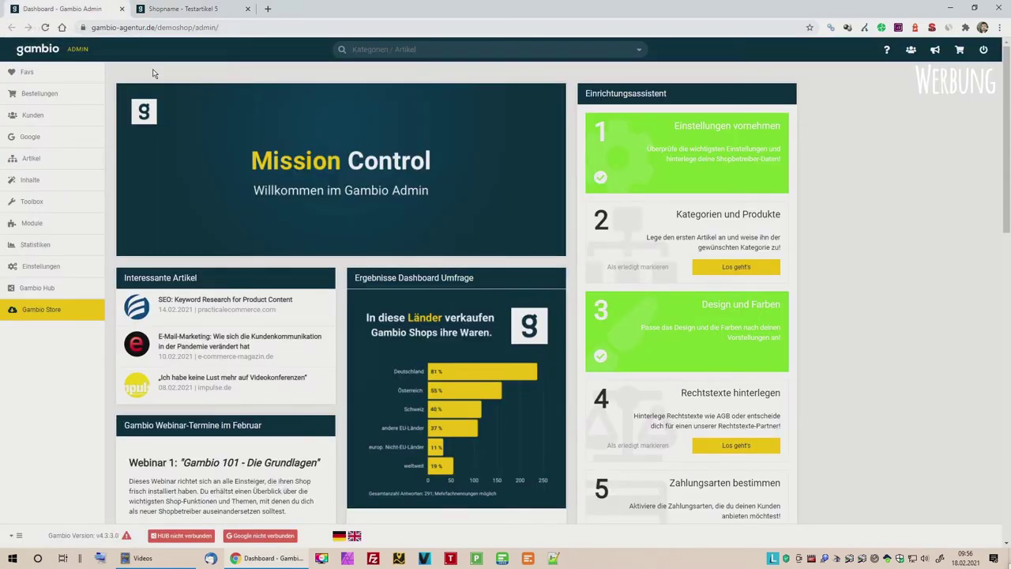
pyautogui.moveTo(49, 158)
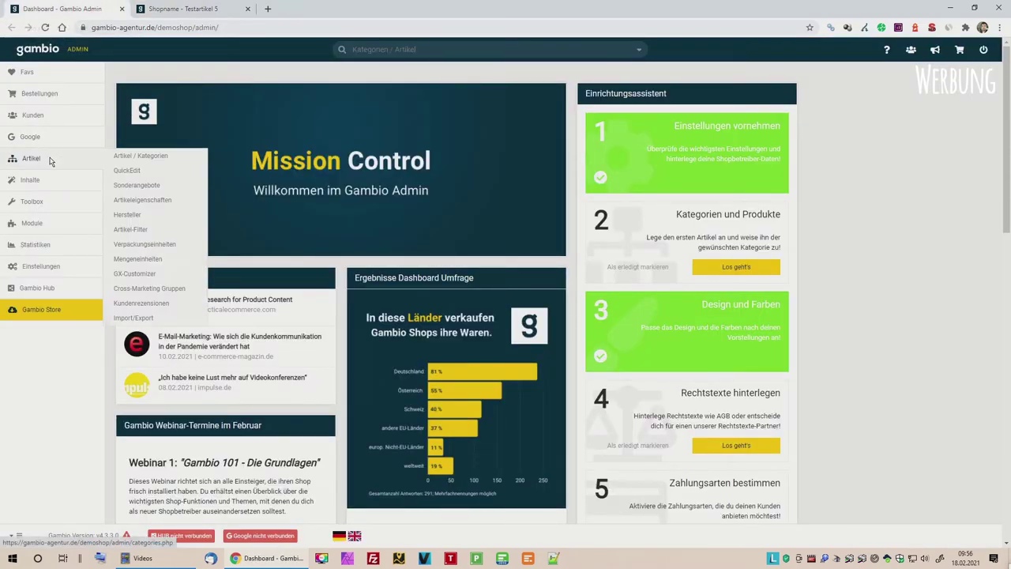
pyautogui.click(149, 202)
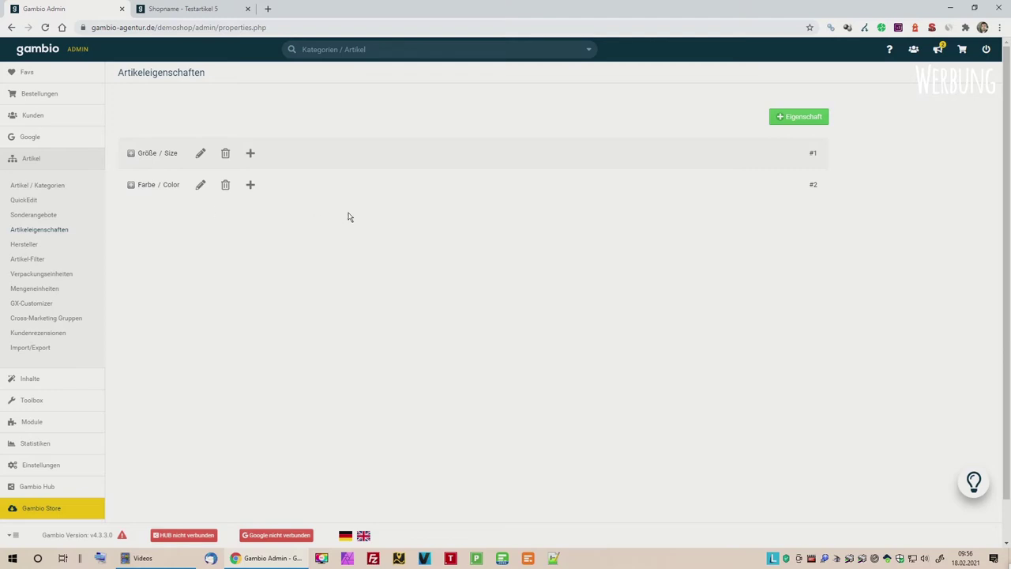
# Create a property with all German and English names and admin names set to Länge, display type Radio, and save it
pyautogui.click(808, 117)
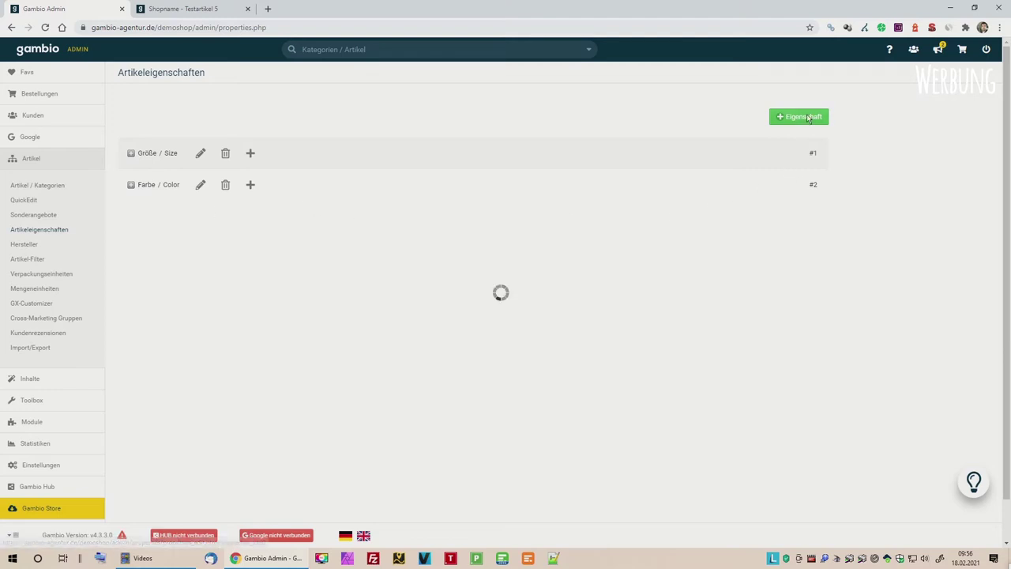
pyautogui.click(462, 80)
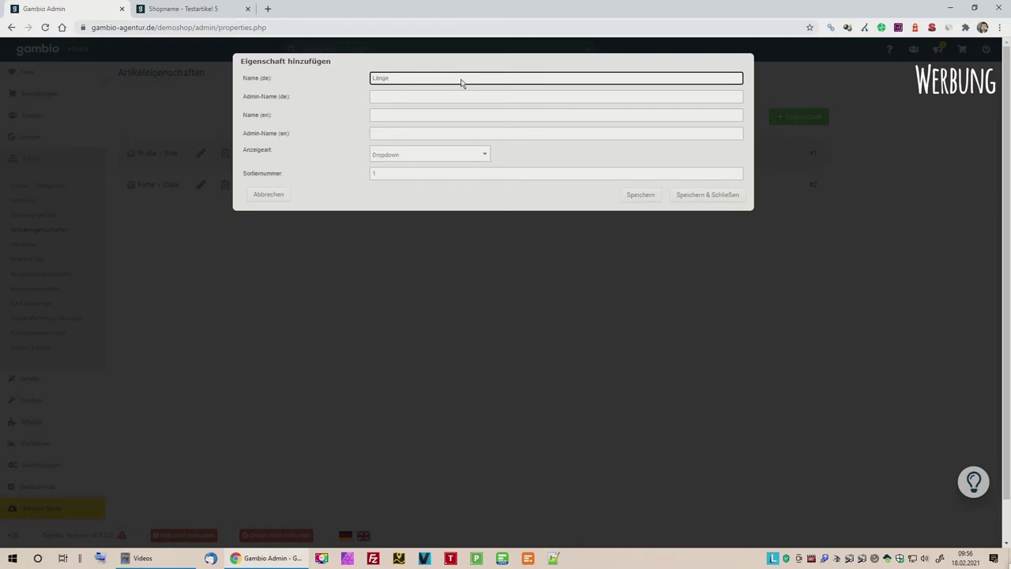
pyautogui.hotkey('ctrl', 'a')
pyautogui.hotkey('ctrl', 'c')
pyautogui.press('Tab')
pyautogui.hotkey('ctrl', 'v')
pyautogui.press('Tab')
pyautogui.press('Tab')
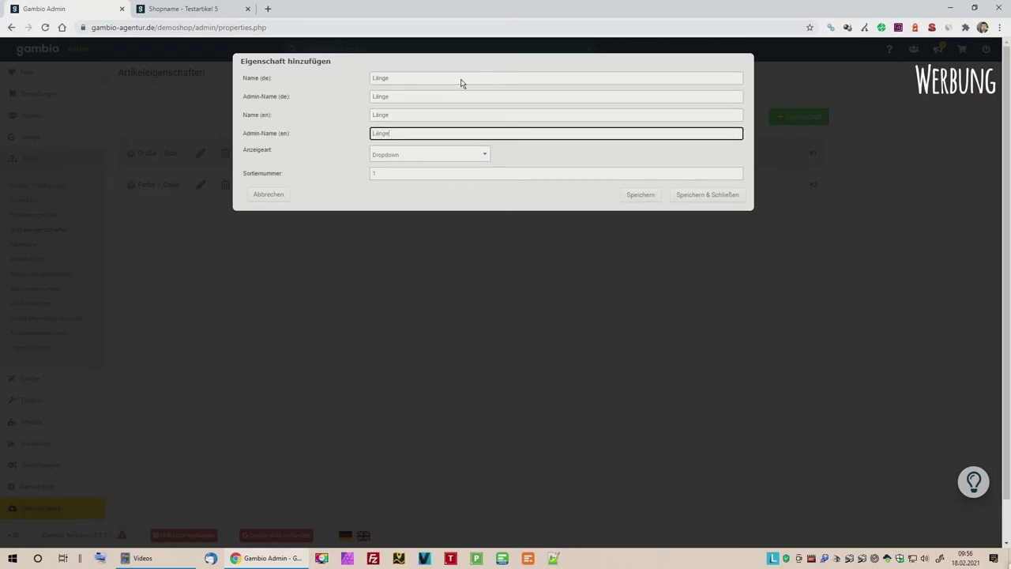
pyautogui.hotkey('ctrl', 'v')
pyautogui.click(481, 158)
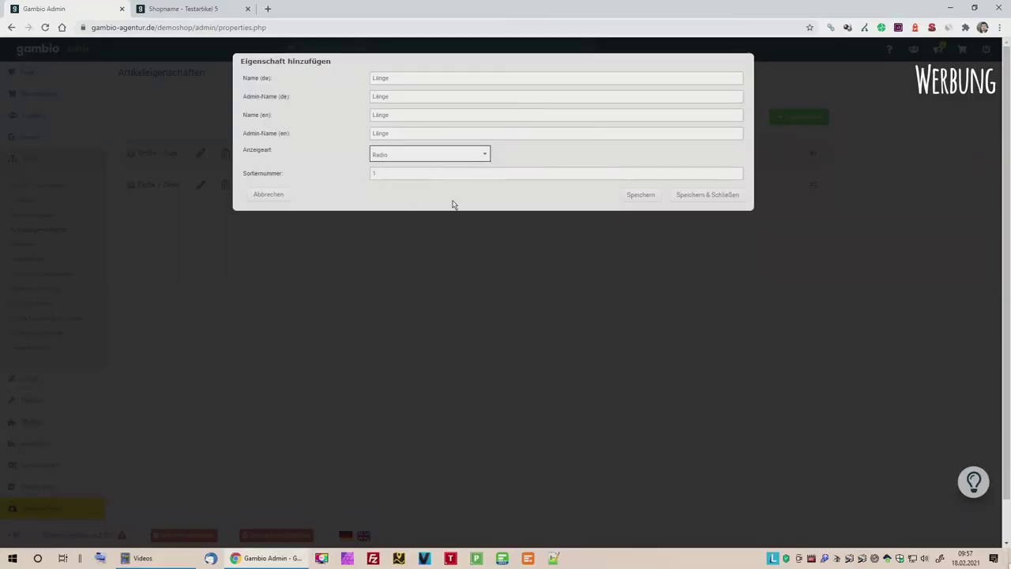
pyautogui.click(707, 196)
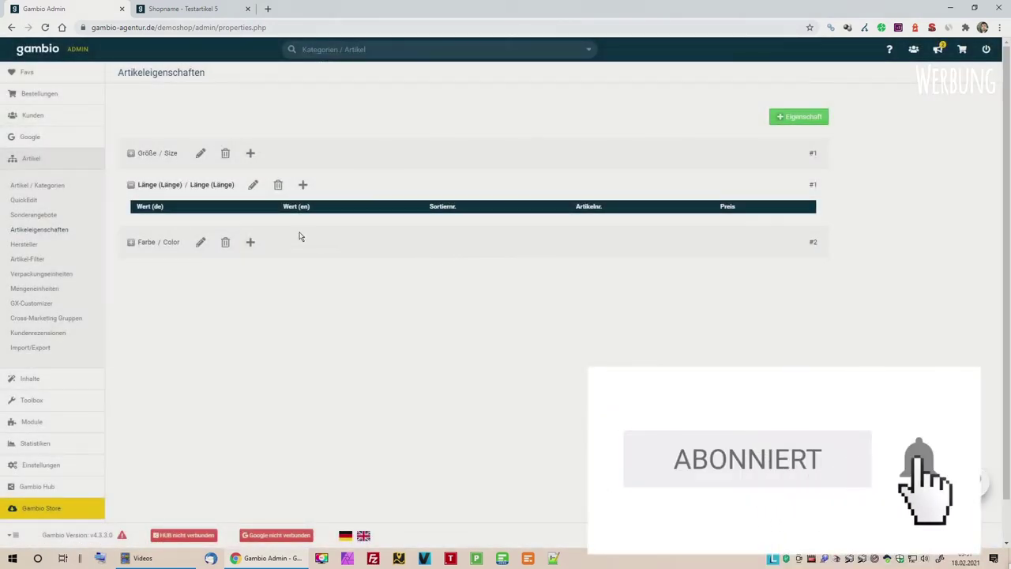
# Add a value to the Länge property with both names and the article number set to 1m, keeping the form open for another value
pyautogui.click(303, 186)
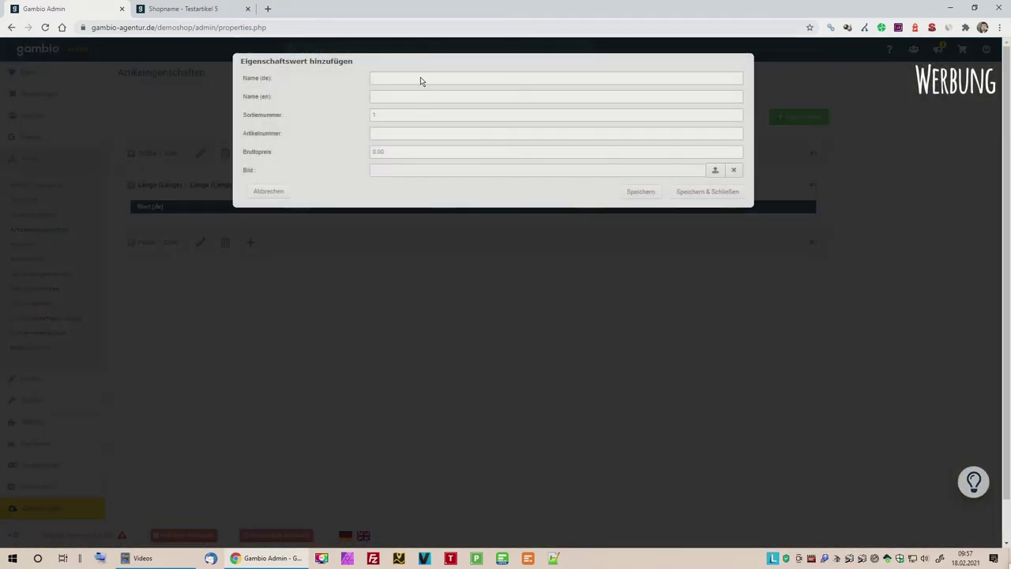
pyautogui.click(419, 79)
pyautogui.write('1m')
pyautogui.press('Tab')
pyautogui.write('1m')
pyautogui.press('Tab')
pyautogui.press('Tab')
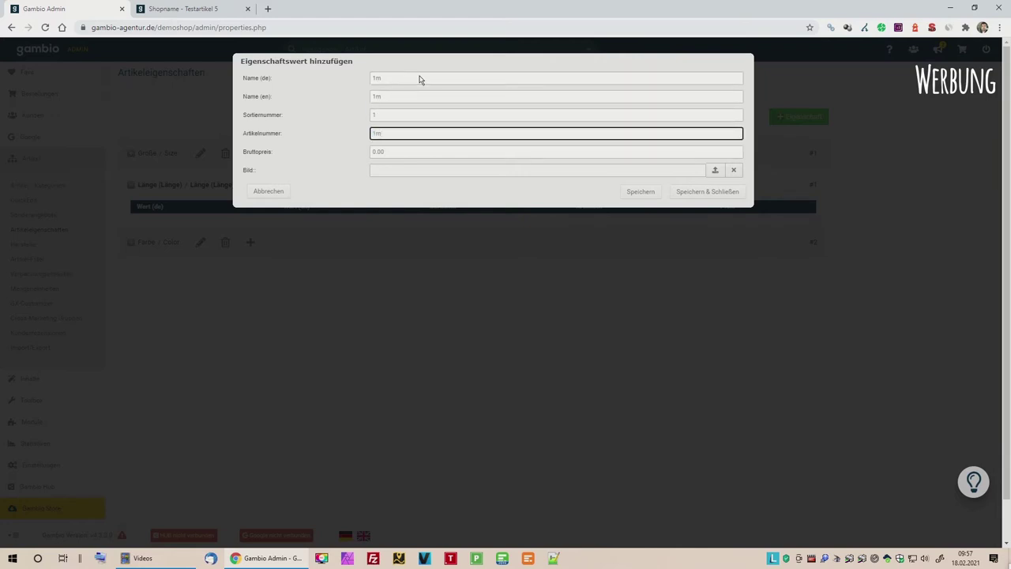
pyautogui.press('Tab')
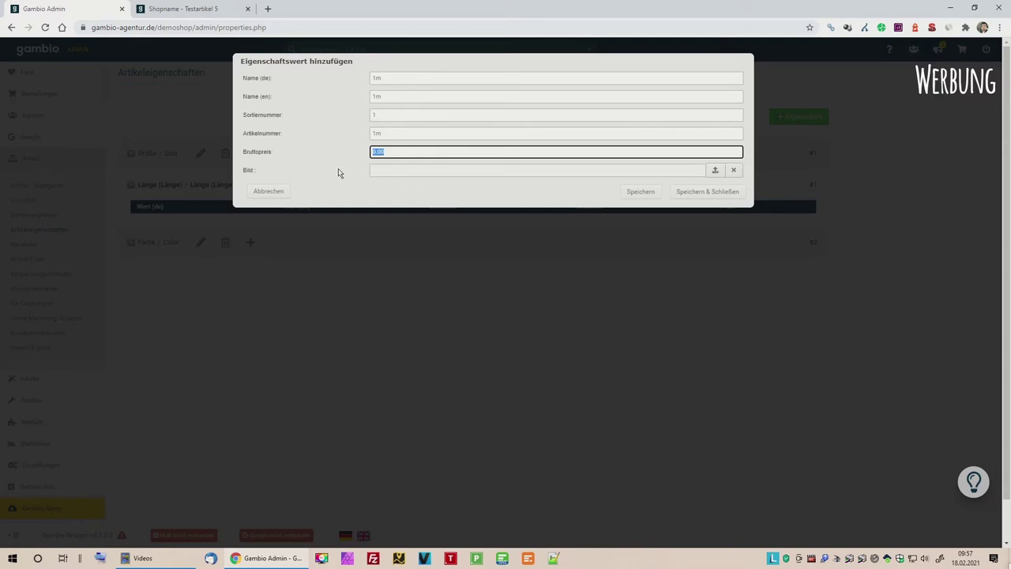
pyautogui.click(625, 191)
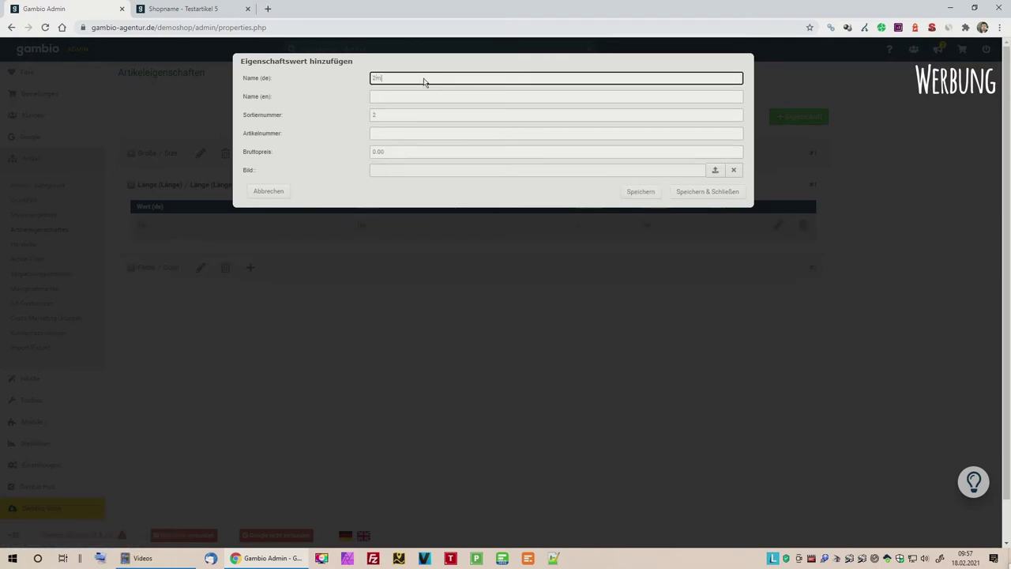
# Save a second Länge value with both names and the article number set to 2m
pyautogui.press('Tab')
pyautogui.press('Tab')
pyautogui.press('Tab')
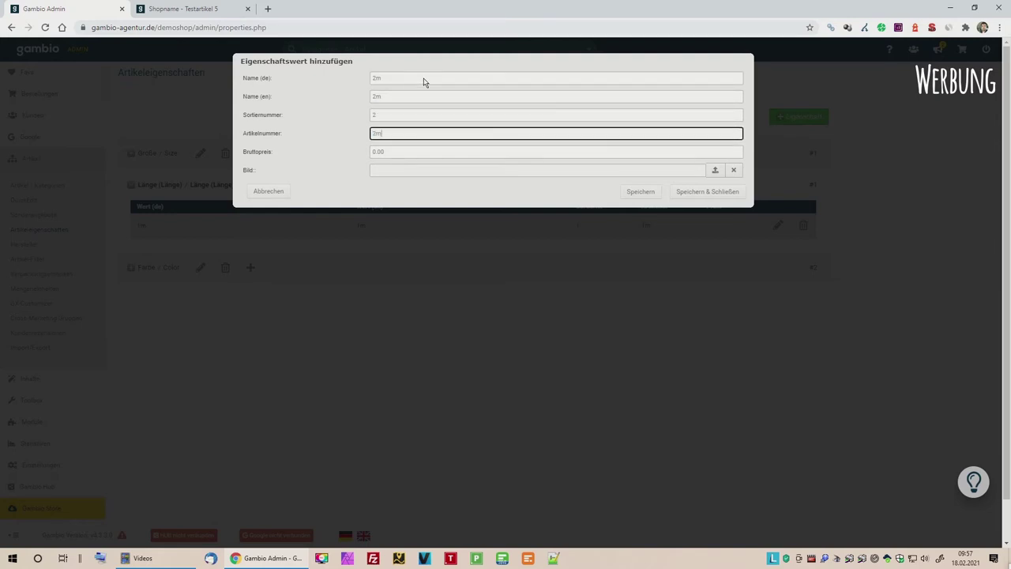
pyautogui.click(641, 191)
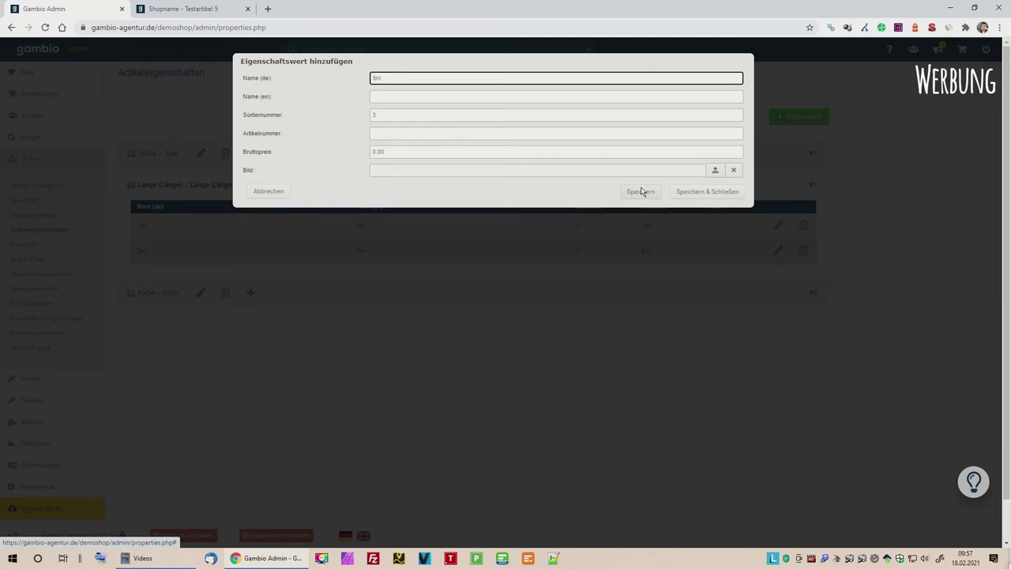
# Save a third Länge value with both names and the article number set to 5m, and close the value form
pyautogui.write('3m')
pyautogui.press('Tab')
pyautogui.write('3m')
pyautogui.press('Tab')
pyautogui.press('Tab')
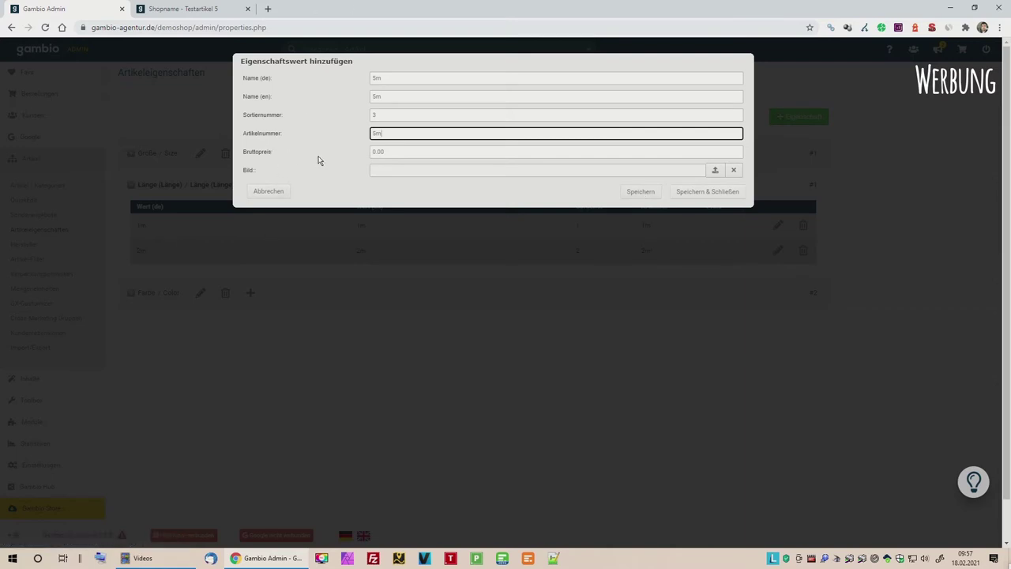
pyautogui.write('5m')
pyautogui.click(640, 192)
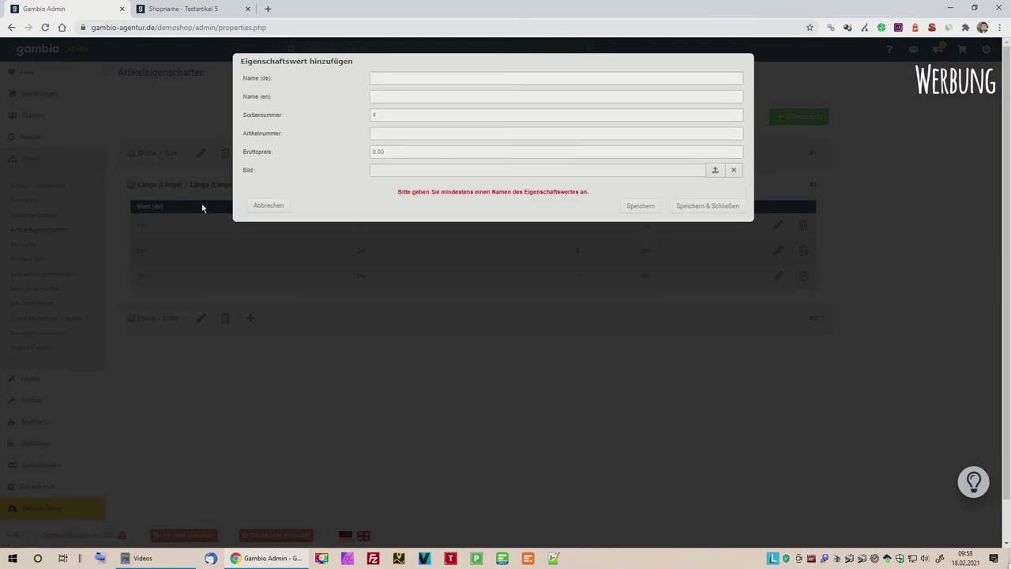
pyautogui.click(267, 205)
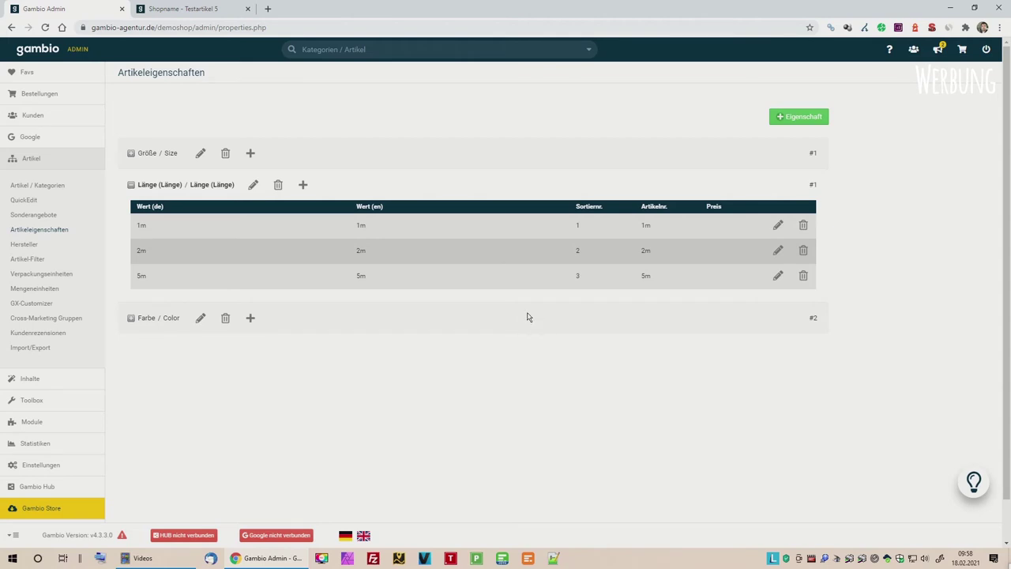
# Open the property combinations of Testartikel 5 in Testkategorie
pyautogui.click(36, 186)
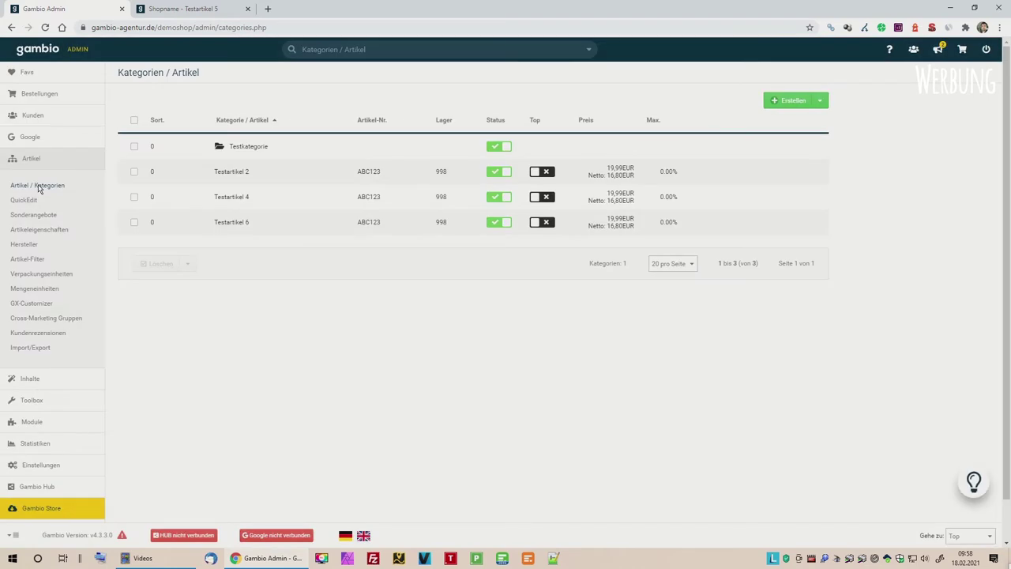
pyautogui.click(216, 150)
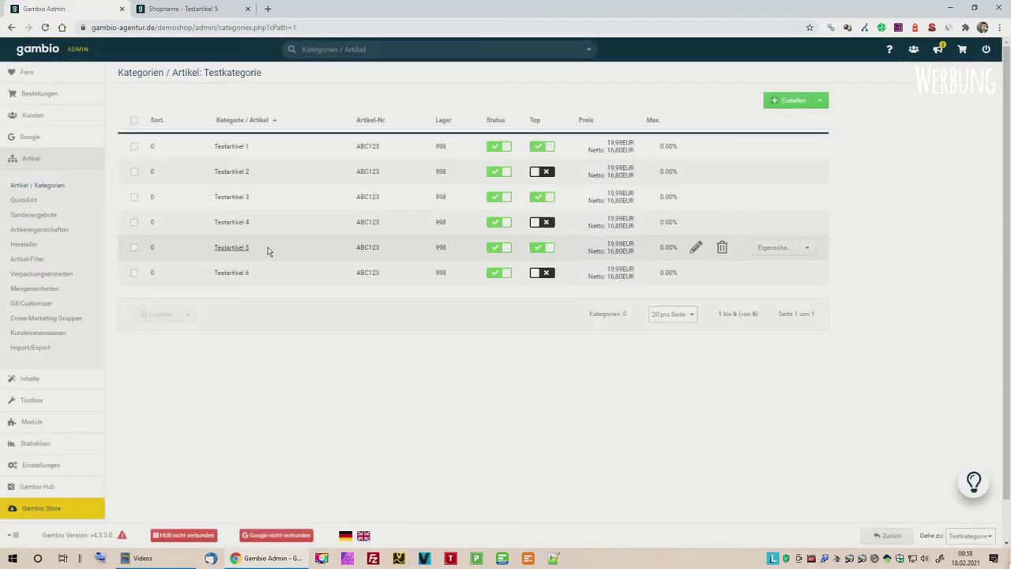
pyautogui.click(809, 247)
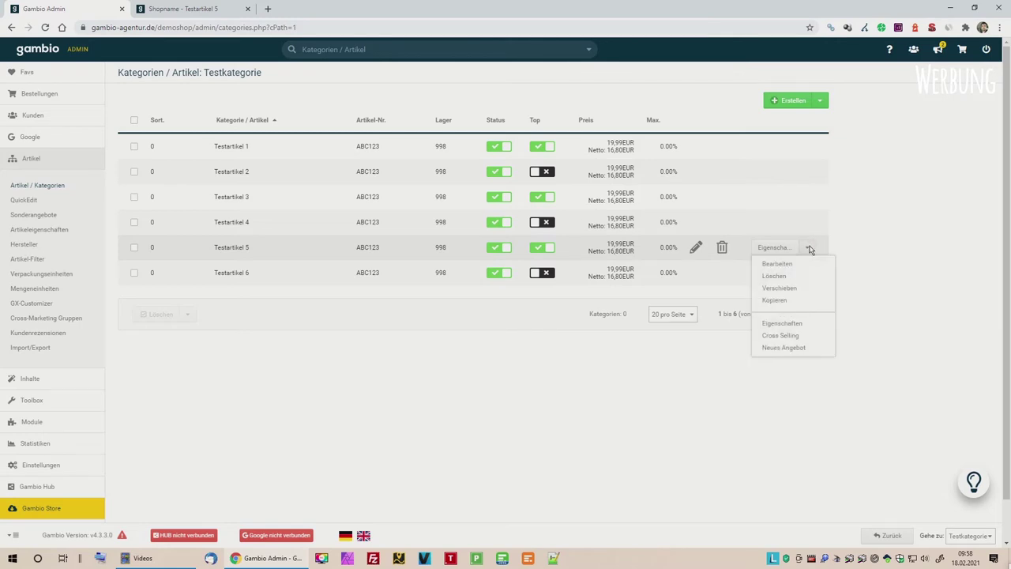
pyautogui.click(779, 324)
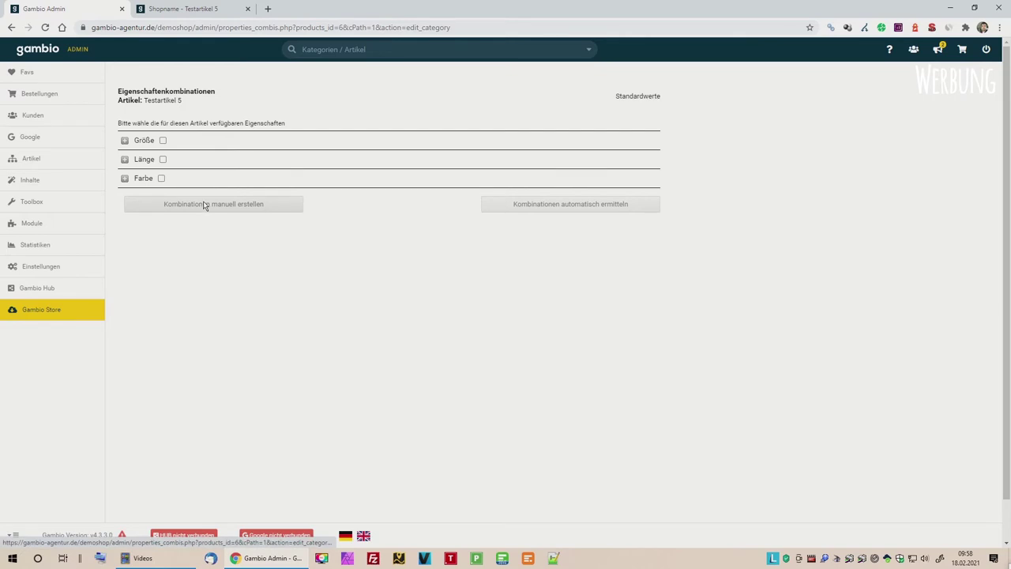
# Enable Größe and Farbe for Testartikel 5 and generate their combinations automatically
pyautogui.click(162, 141)
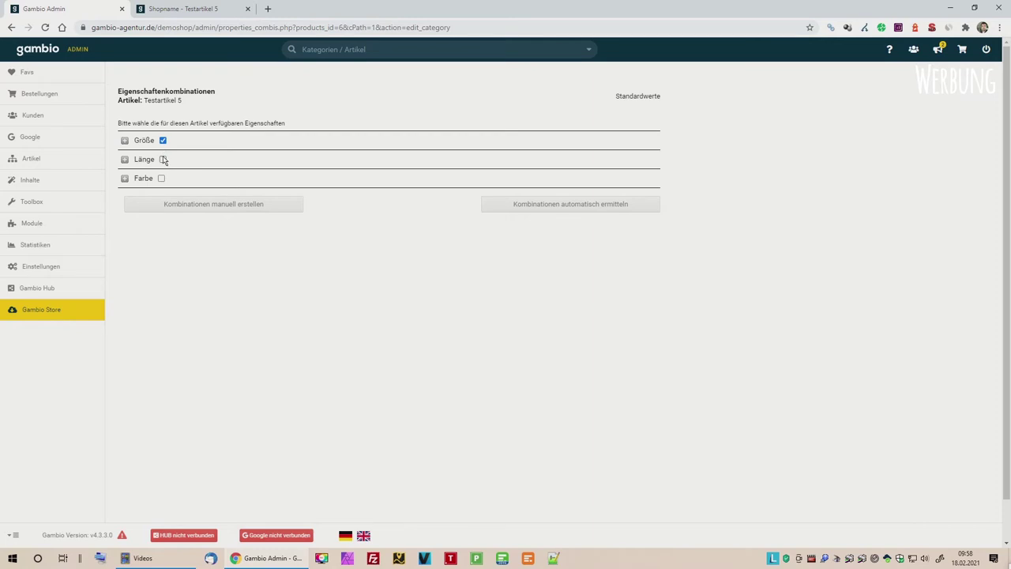
pyautogui.click(162, 179)
pyautogui.click(579, 206)
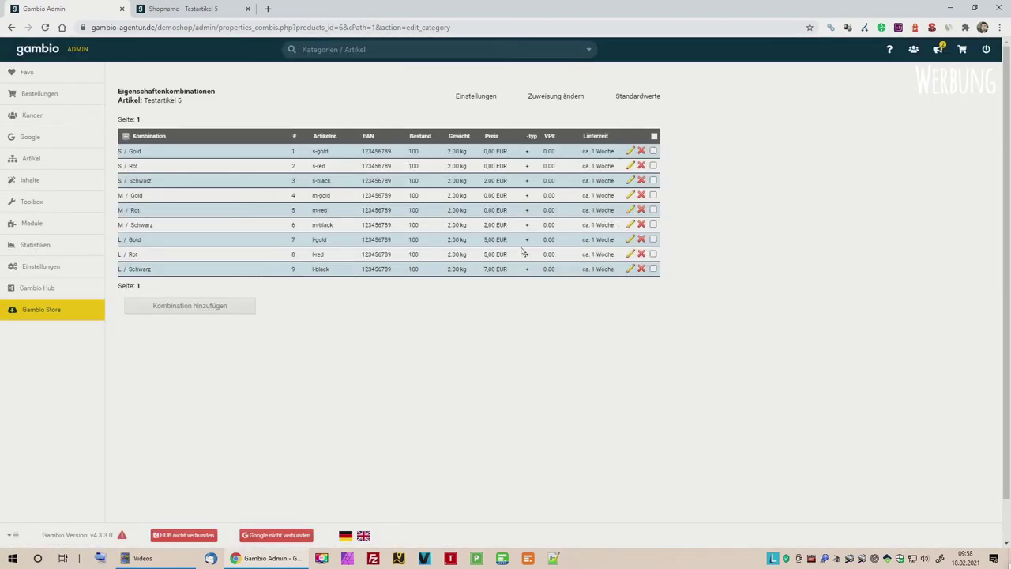
# Reload the Testartikel 5 storefront page and check the variant selection with Größe S and Farbe Rot
pyautogui.click(210, 9)
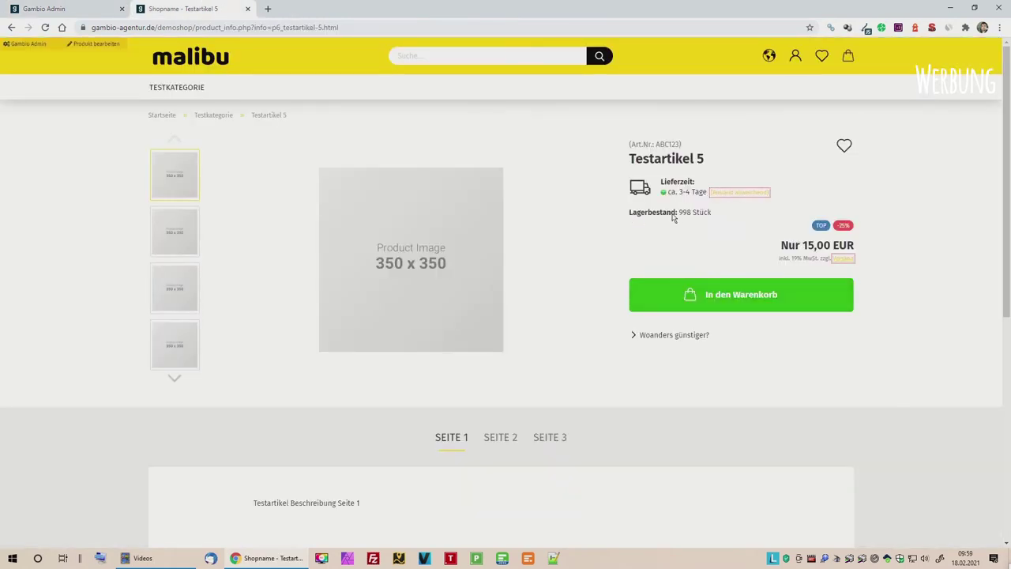
pyautogui.press('F5')
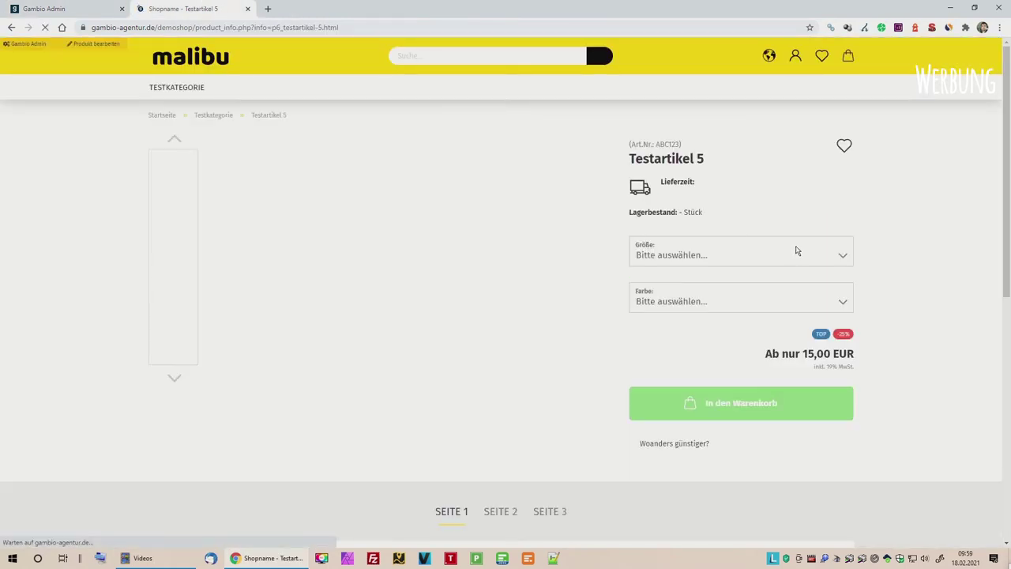
pyautogui.click(703, 255)
pyautogui.click(701, 284)
pyautogui.click(703, 300)
pyautogui.click(697, 344)
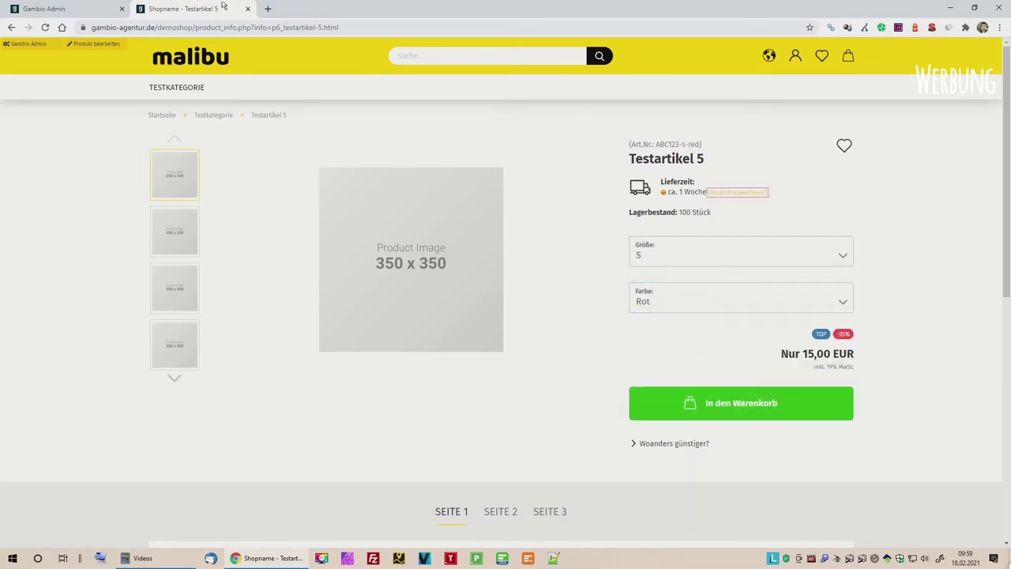
# Return to the admin and delete all property combinations of Testartikel 5
pyautogui.click(102, 8)
pyautogui.click(654, 138)
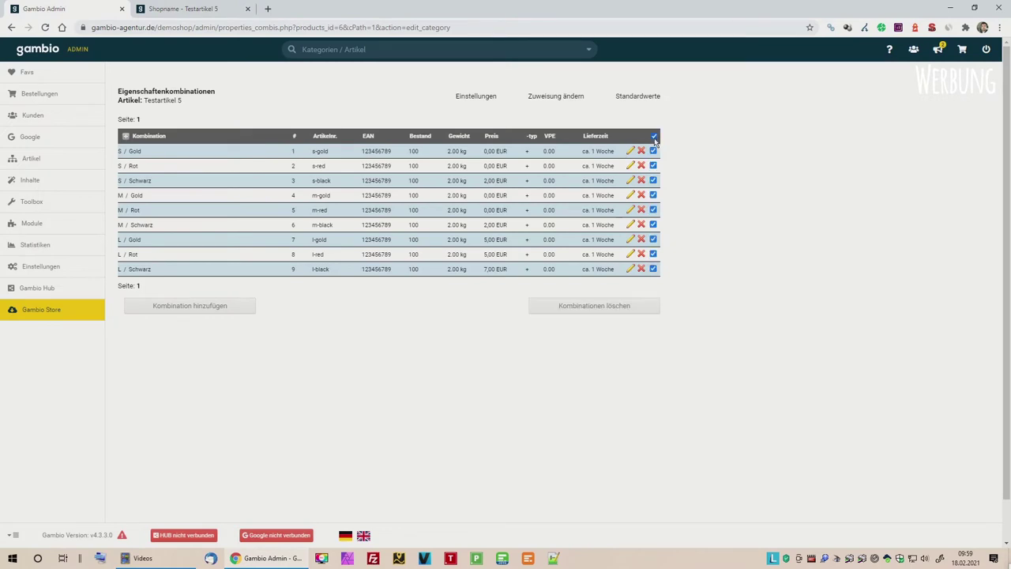
pyautogui.click(613, 312)
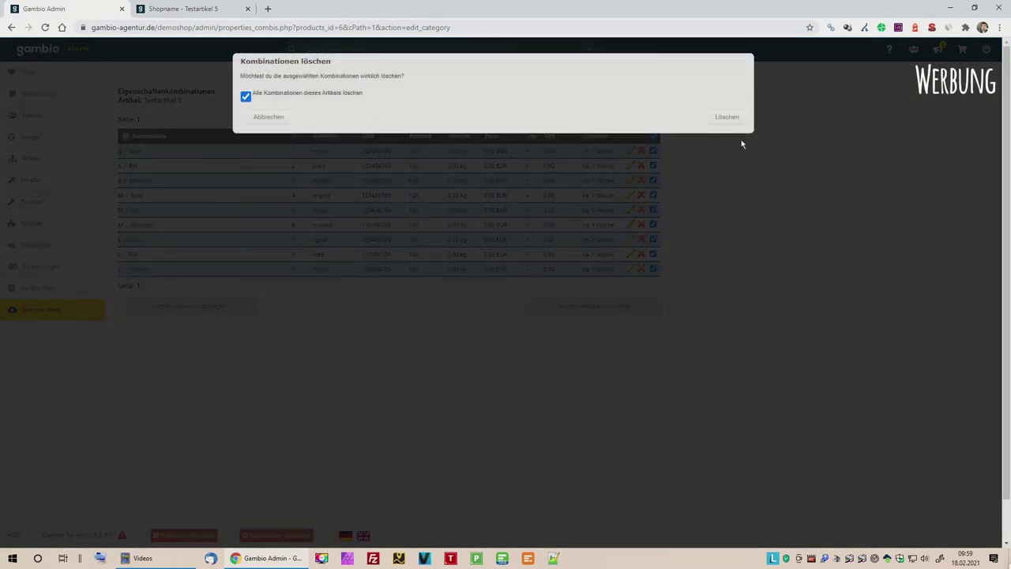
pyautogui.click(721, 120)
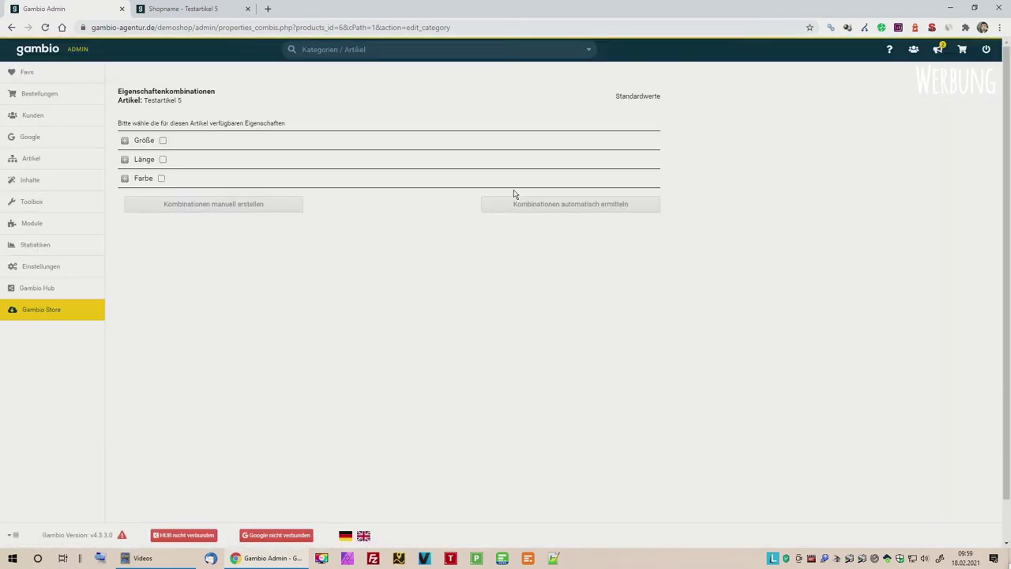
# Enable Größe with only the values S and L plus Farbe for Testartikel 5, and generate the combinations automatically
pyautogui.click(125, 142)
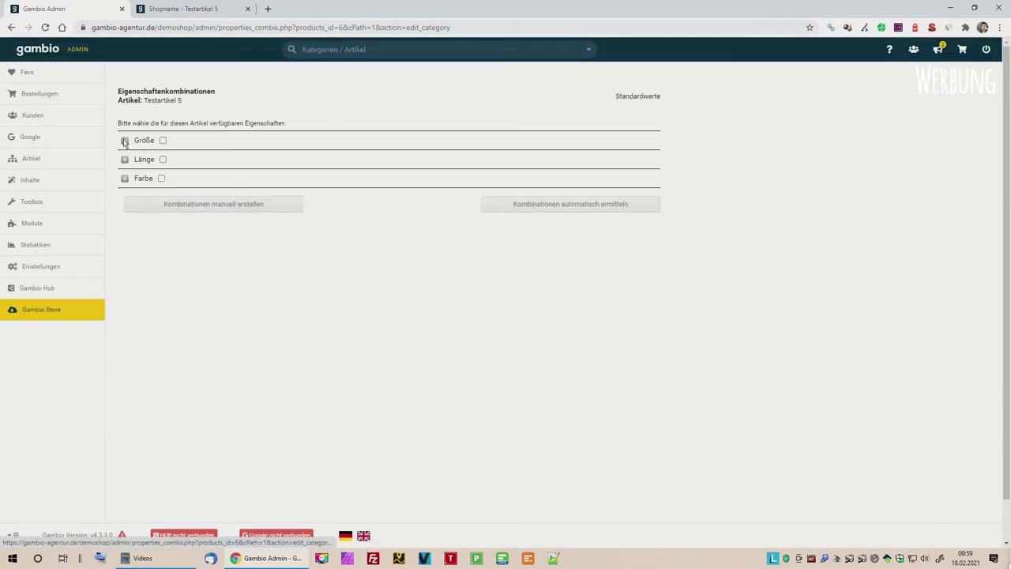
pyautogui.click(164, 140)
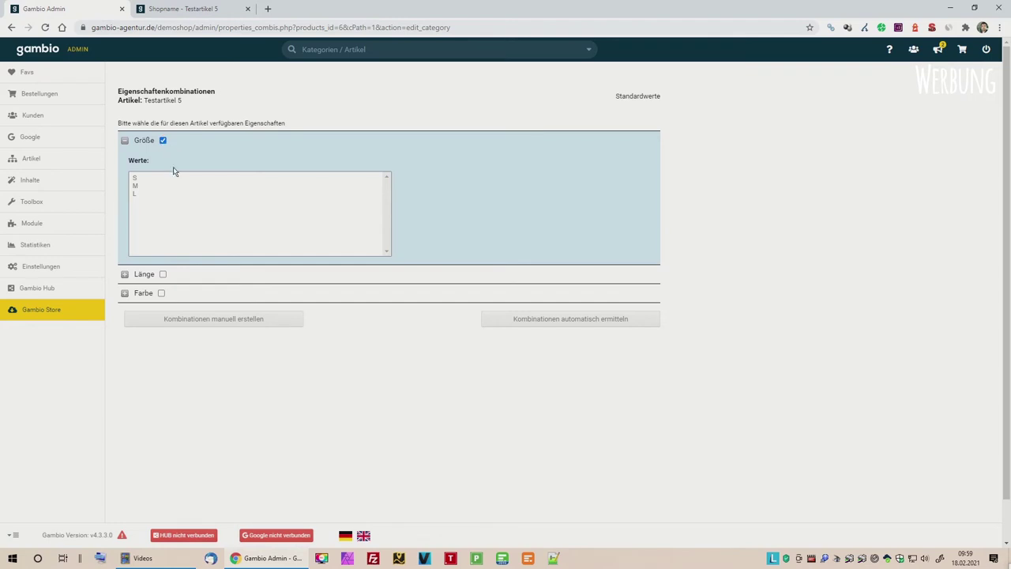
pyautogui.click(143, 180)
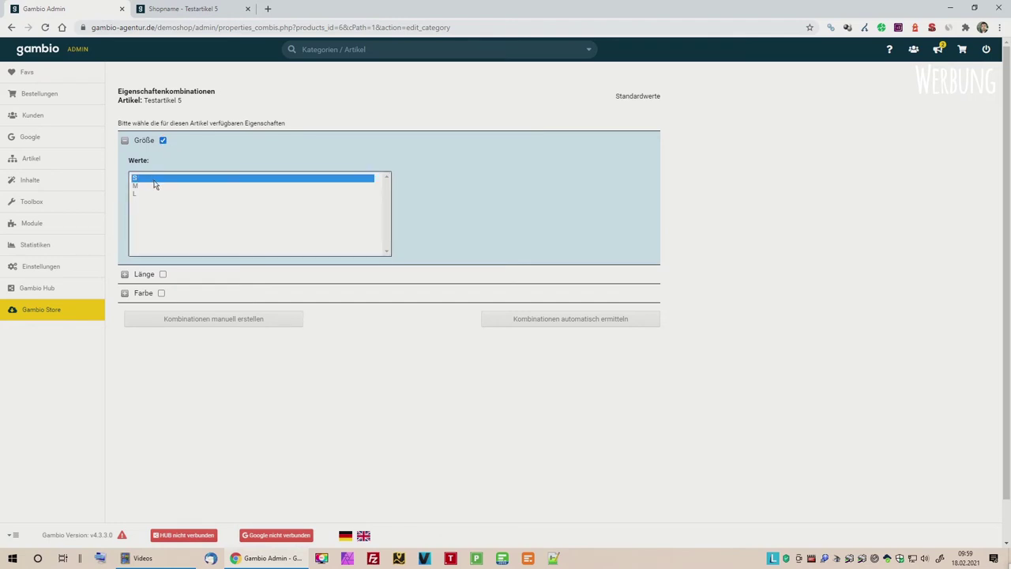
pyautogui.keyDown('ctrl'); pyautogui.click(145, 195); pyautogui.keyUp('ctrl')
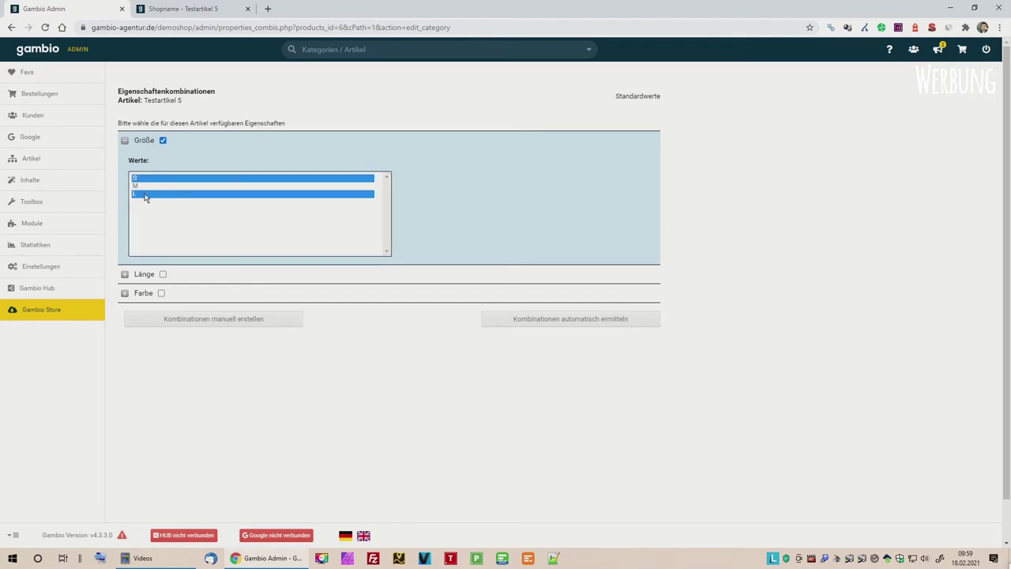
pyautogui.click(162, 294)
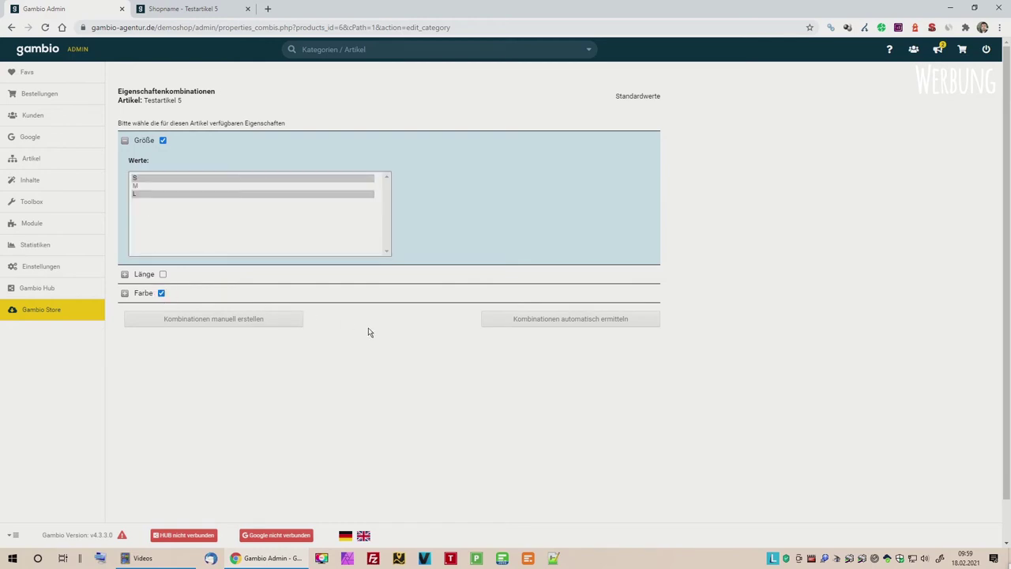
pyautogui.click(586, 317)
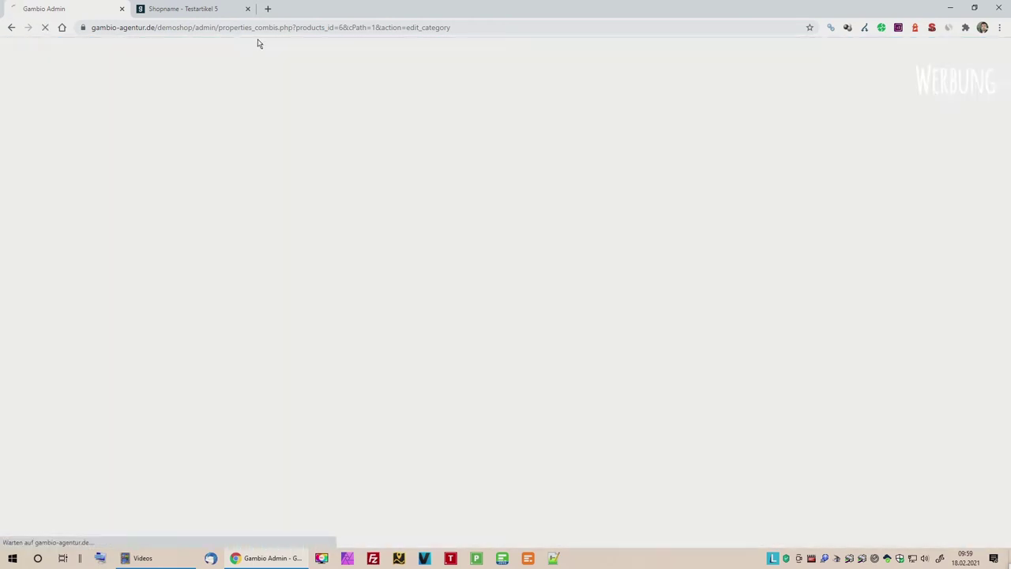
# Reload the Testartikel 5 storefront page and check the available Größe options
pyautogui.click(231, 13)
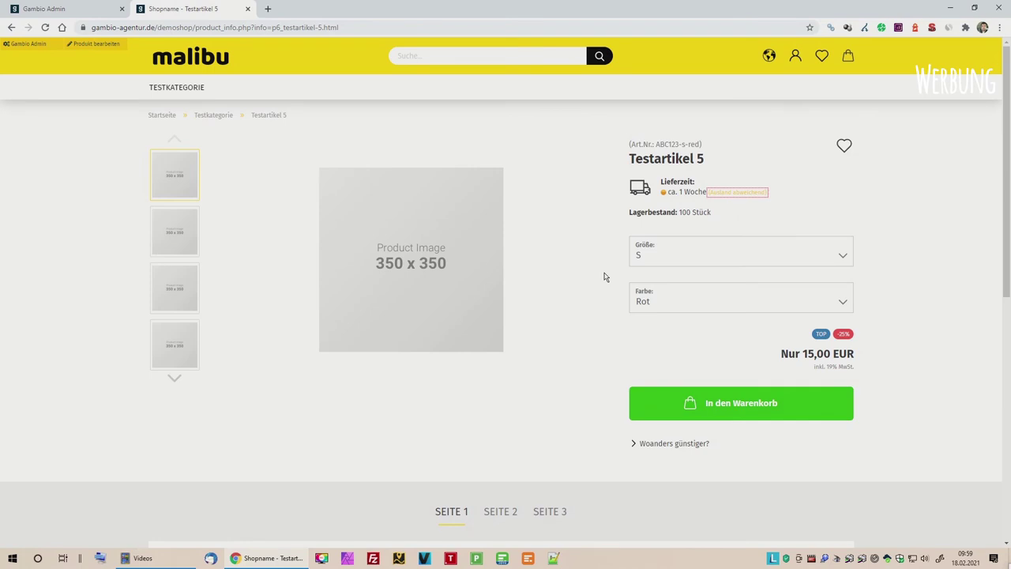
pyautogui.press('F5')
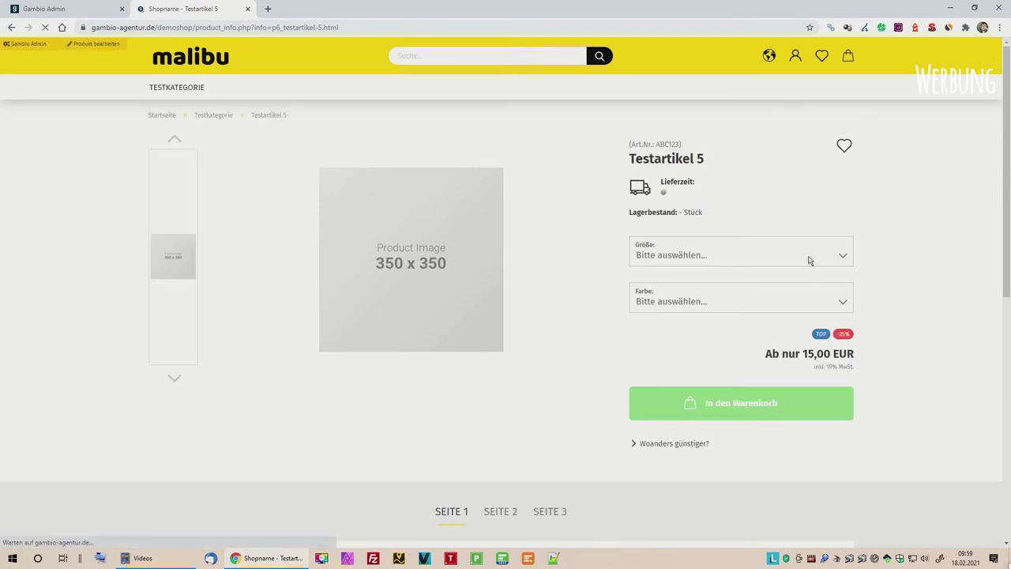
pyautogui.click(691, 255)
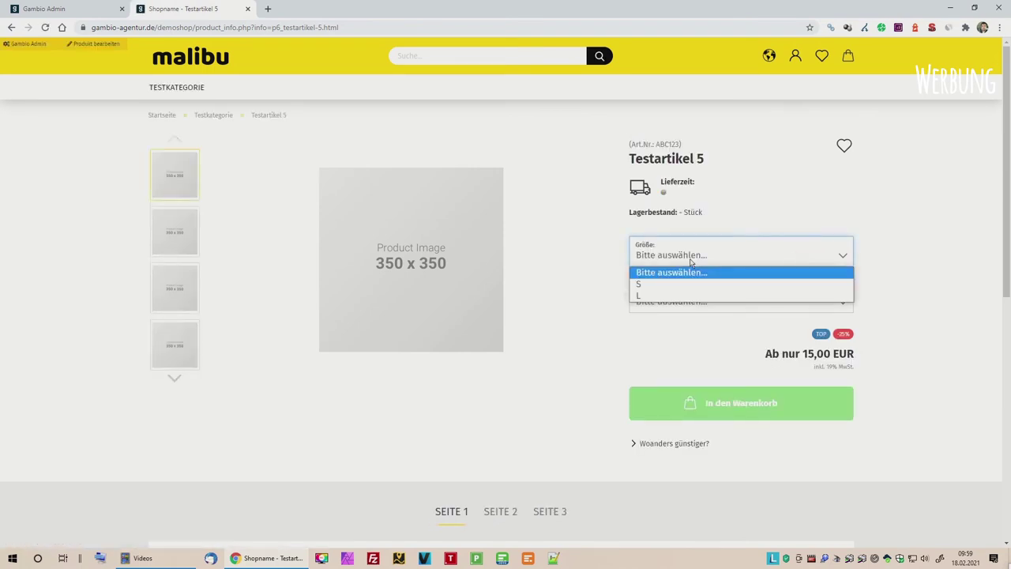
# Return to the admin and delete all automatically generated combinations of Testartikel 5
pyautogui.click(67, 9)
pyautogui.click(654, 136)
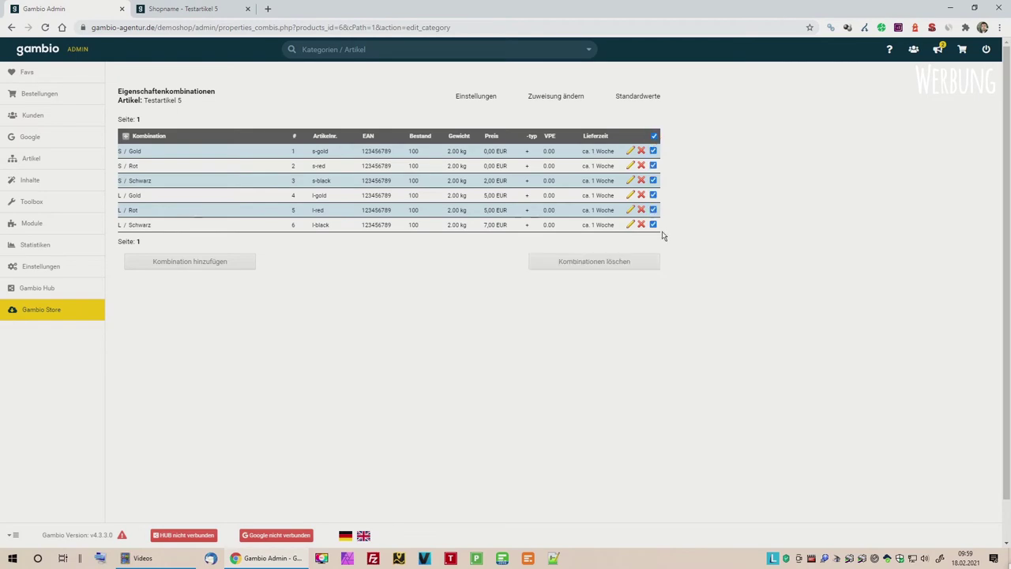
pyautogui.click(600, 263)
pyautogui.click(639, 262)
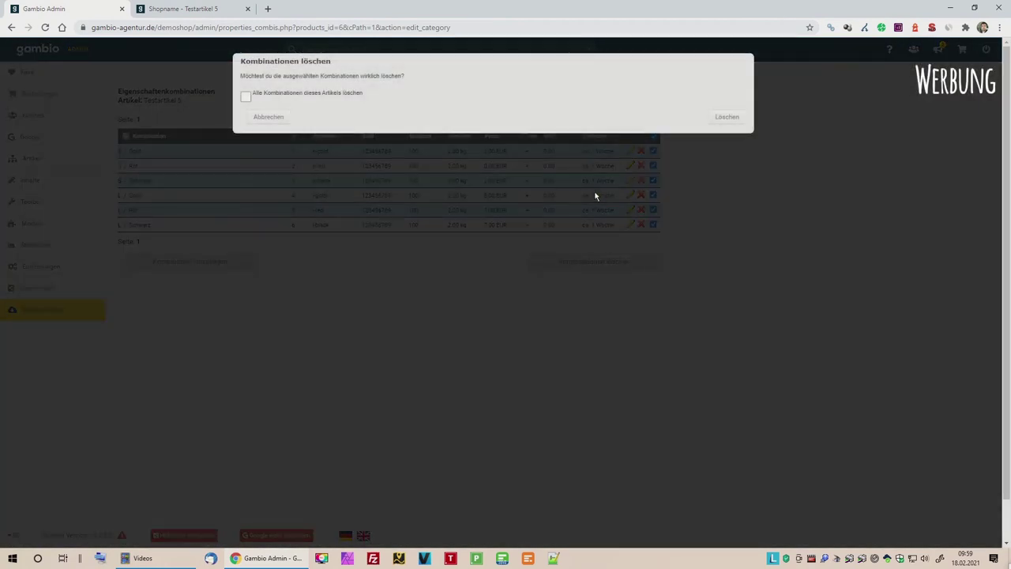
pyautogui.click(246, 95)
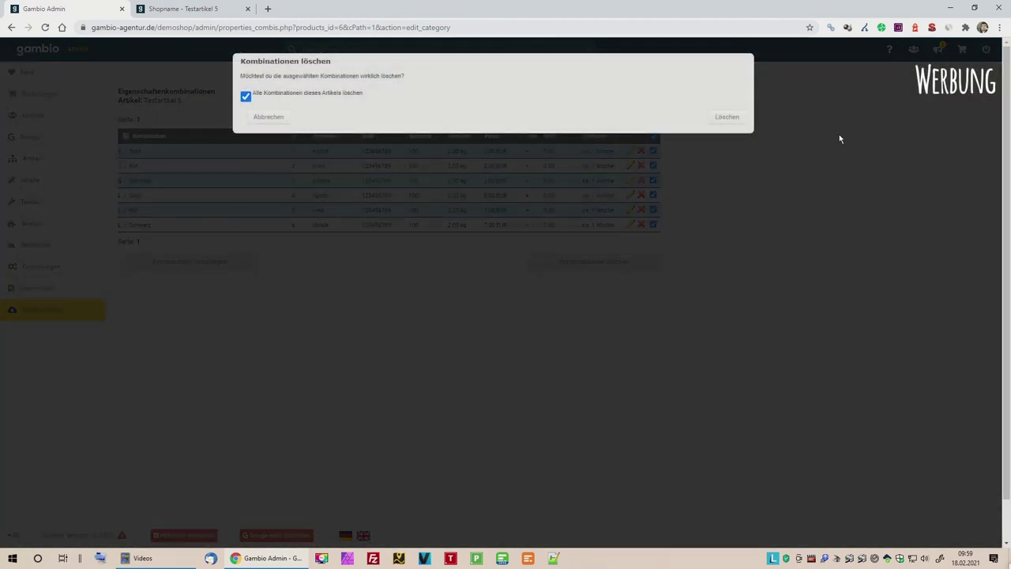
pyautogui.click(723, 119)
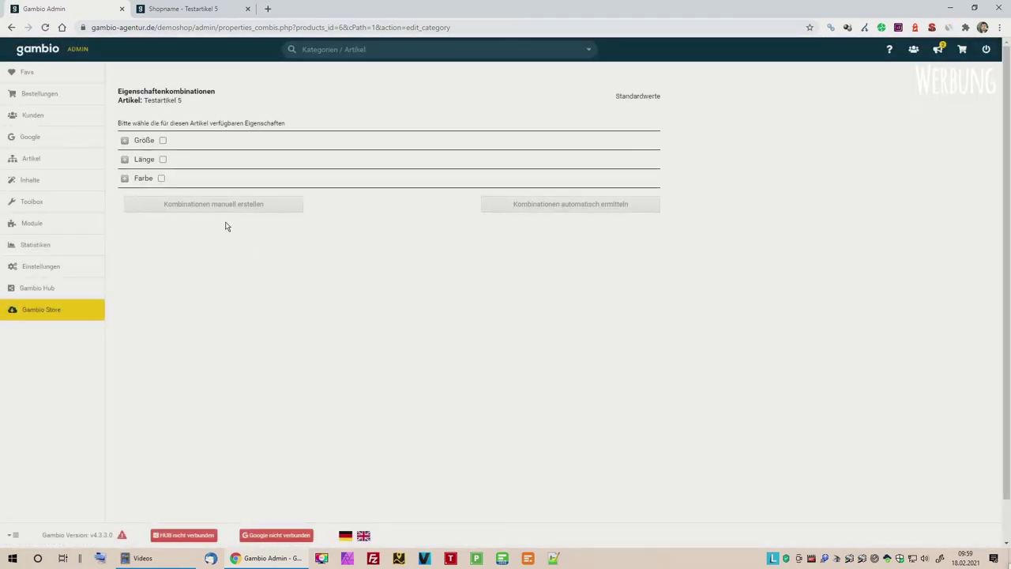
# Enable Größe and Farbe for manual creation and save a first combination with Größe S and Farbe Gold
pyautogui.click(163, 140)
pyautogui.click(161, 179)
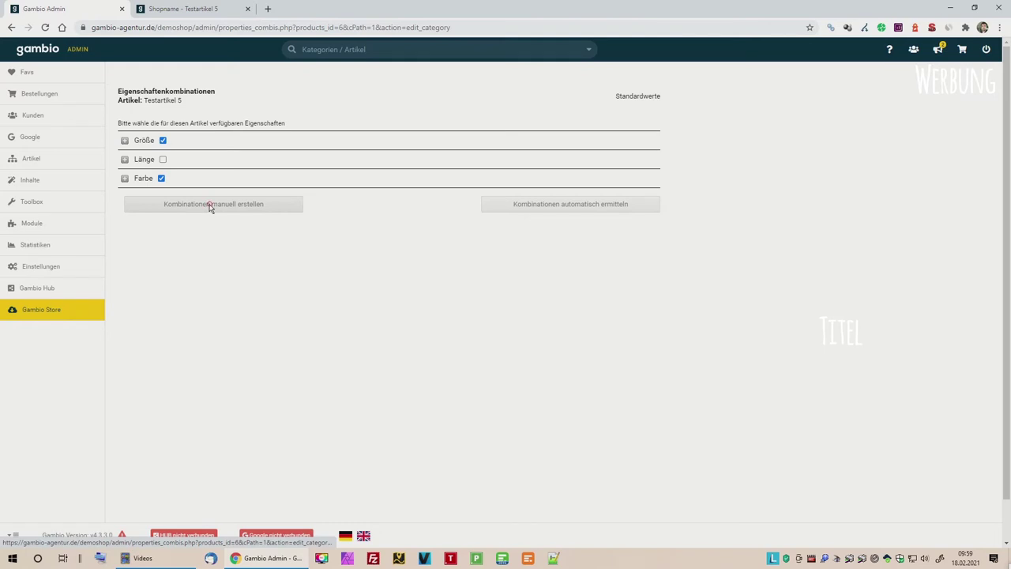
pyautogui.click(211, 205)
pyautogui.click(201, 174)
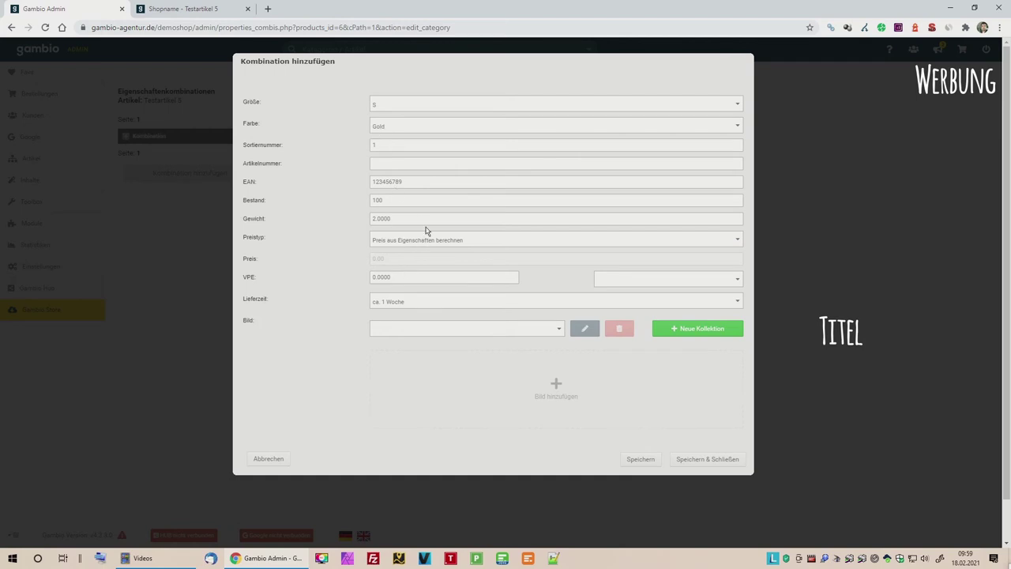
pyautogui.click(640, 460)
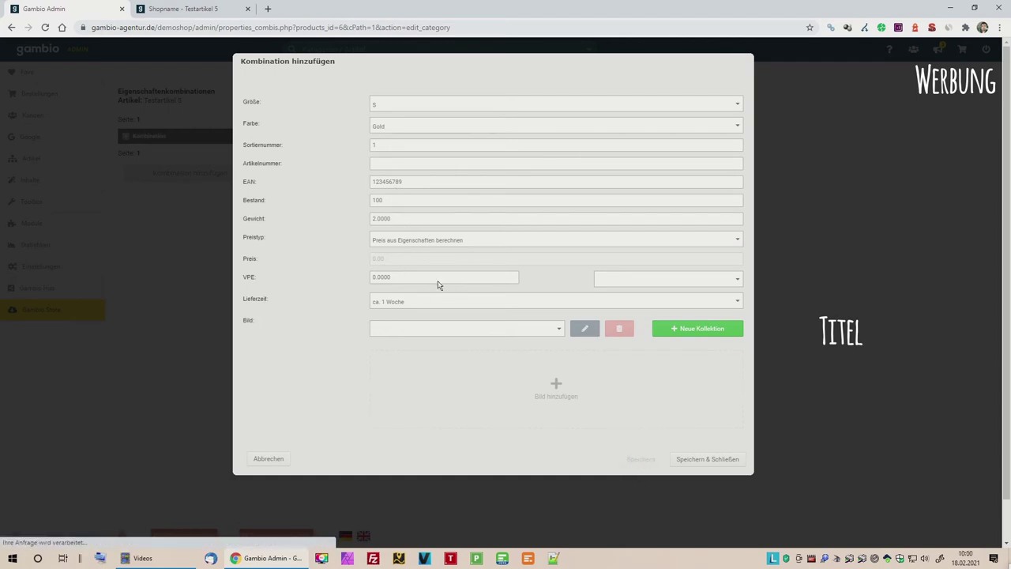
# Add and save a manual combination with Größe M and Farbe Rot
pyautogui.click(399, 108)
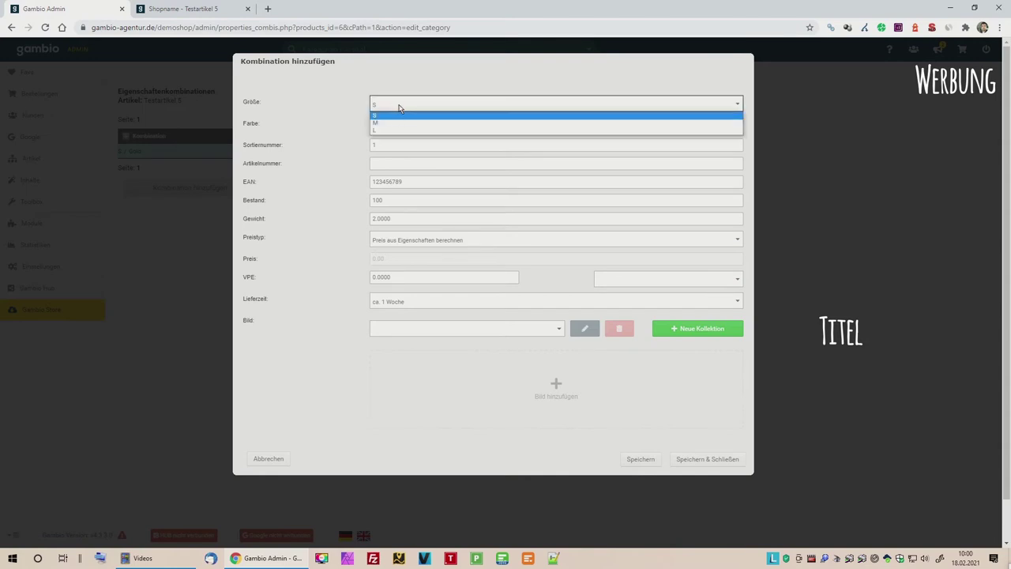
pyautogui.click(398, 129)
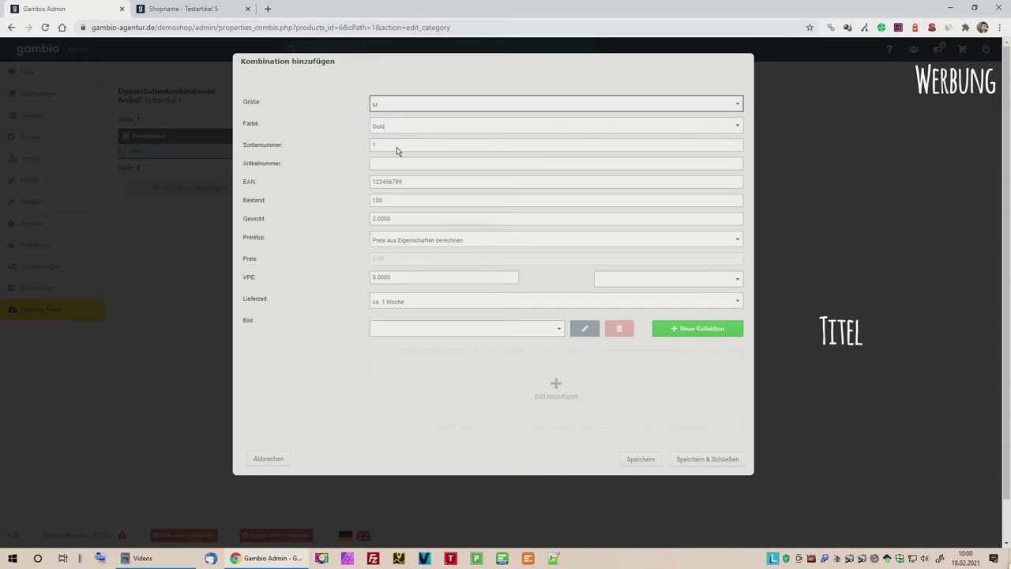
pyautogui.click(393, 128)
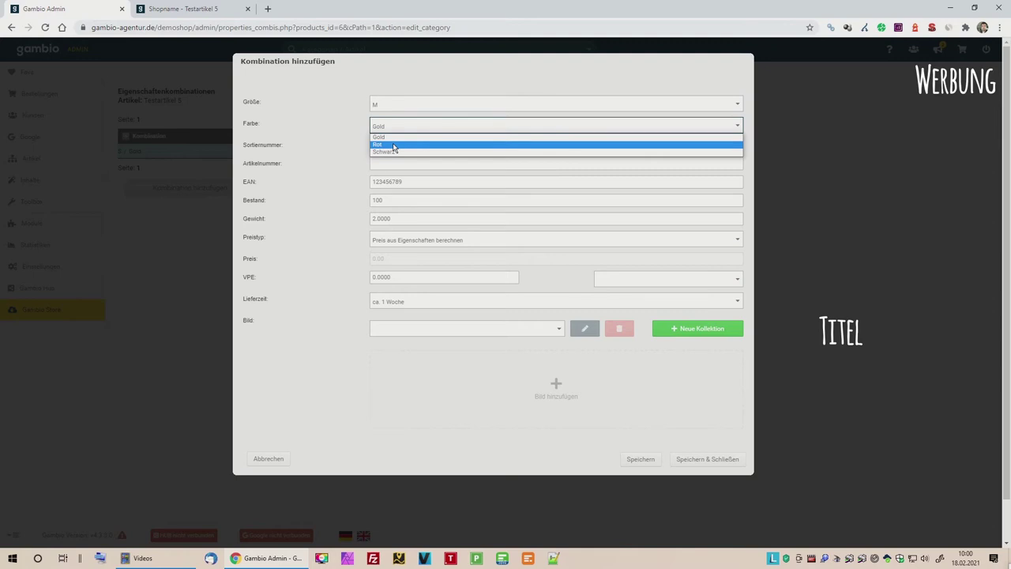
pyautogui.click(394, 144)
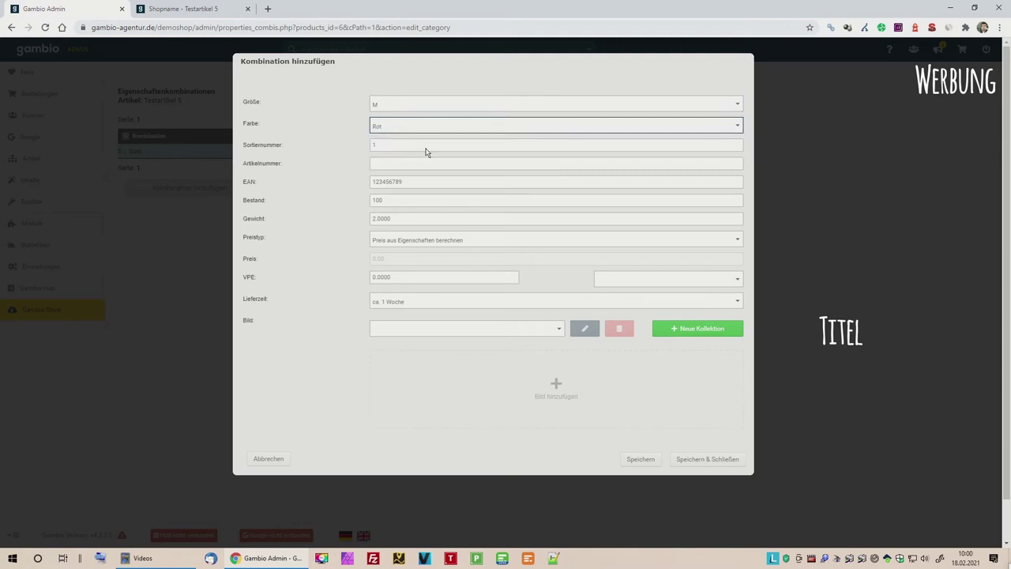
pyautogui.click(641, 460)
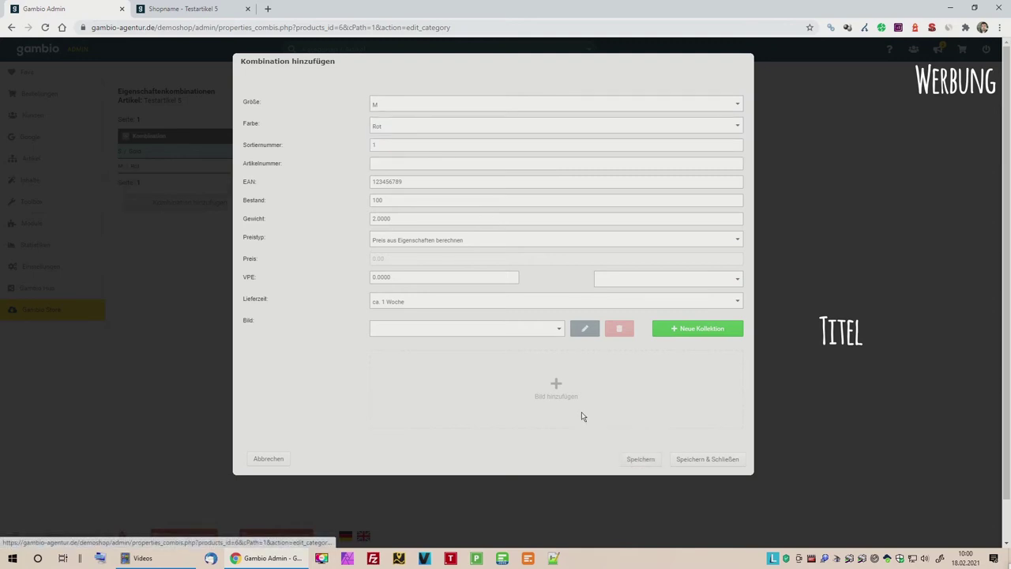
# Add a manual combination with Größe S and Farbe Schwarz, then save and close the dialog
pyautogui.click(386, 111)
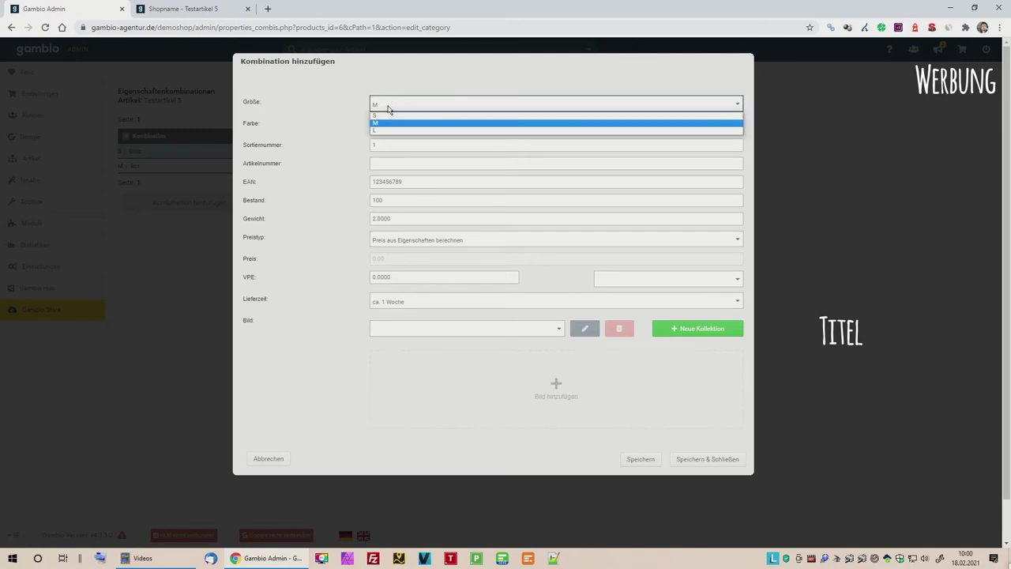
pyautogui.click(385, 119)
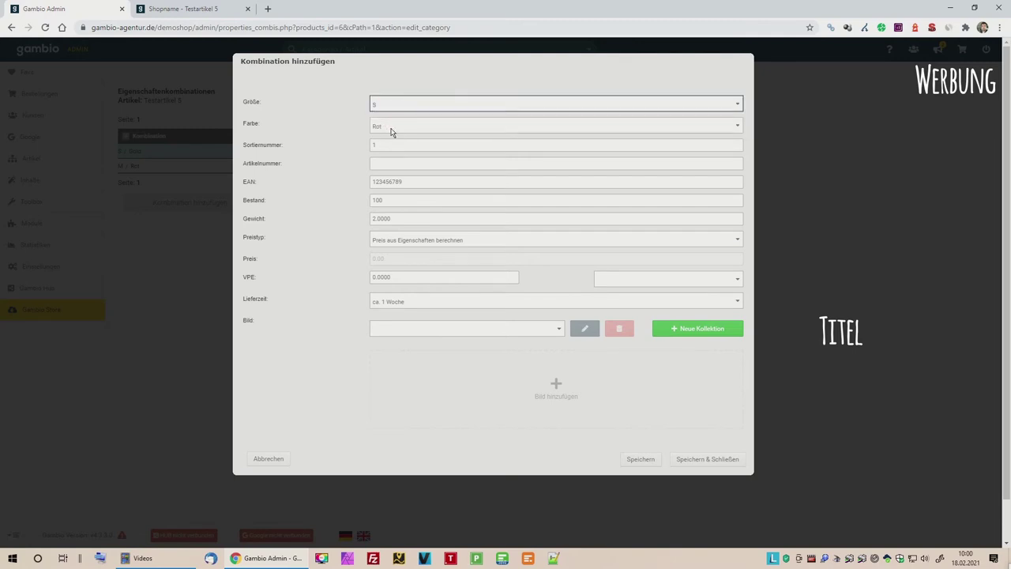
pyautogui.click(388, 128)
pyautogui.click(390, 155)
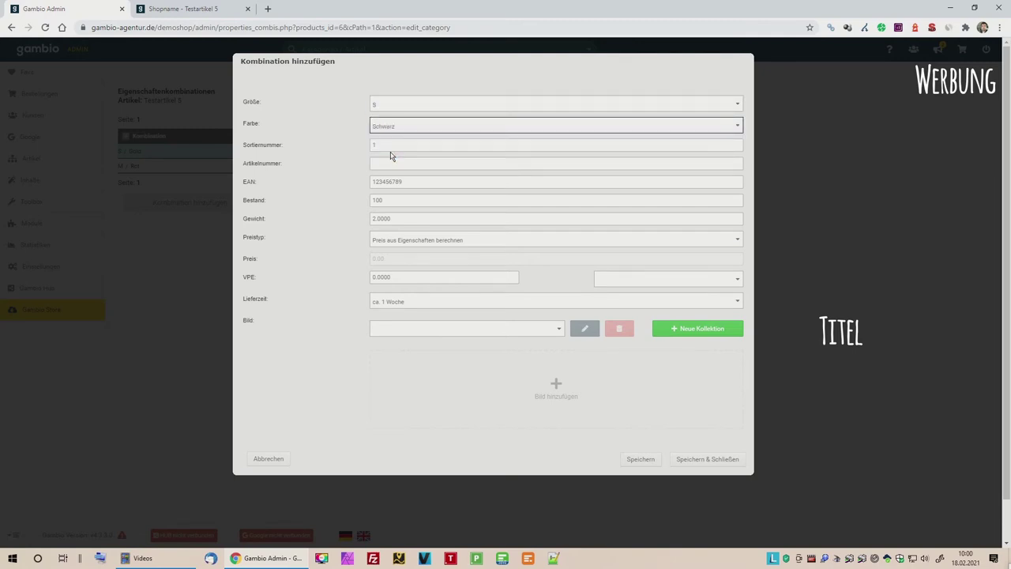
pyautogui.click(705, 459)
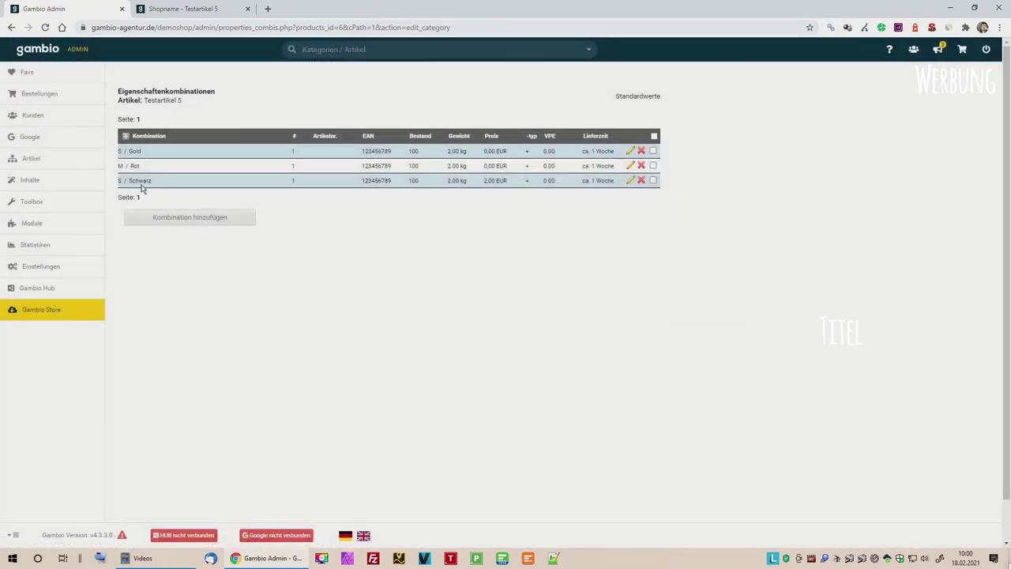
# Reload the Testartikel 5 storefront page, choose Größe S and check which Farbe options are offered
pyautogui.click(178, 9)
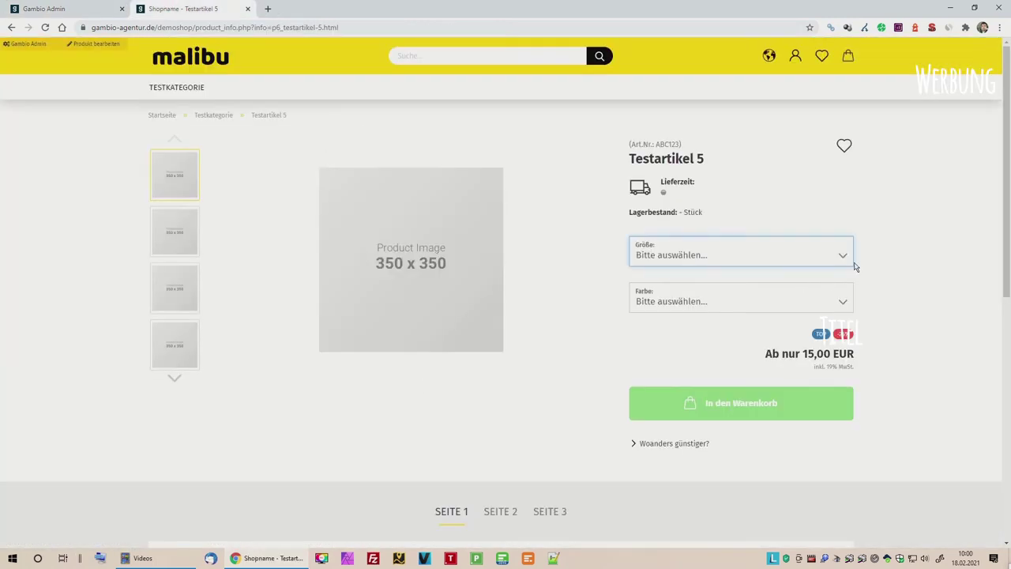
pyautogui.press('F5')
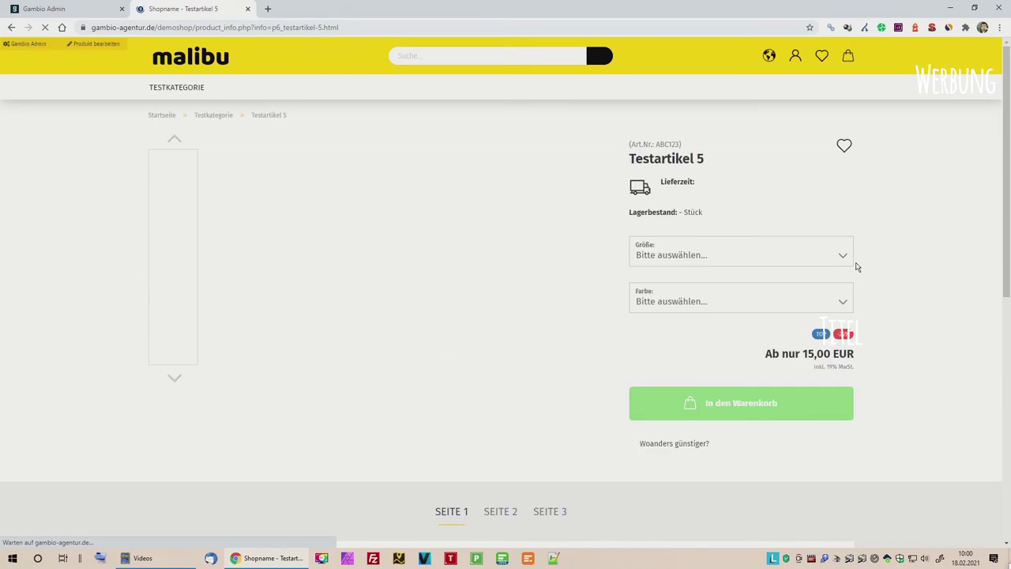
pyautogui.click(834, 257)
pyautogui.click(649, 286)
pyautogui.click(747, 305)
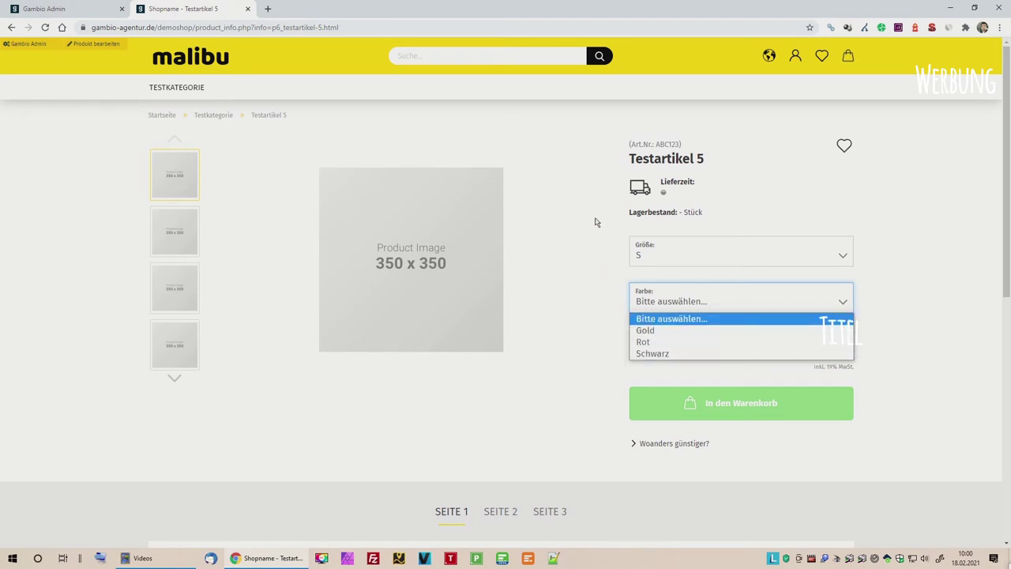
pyautogui.click(411, 261)
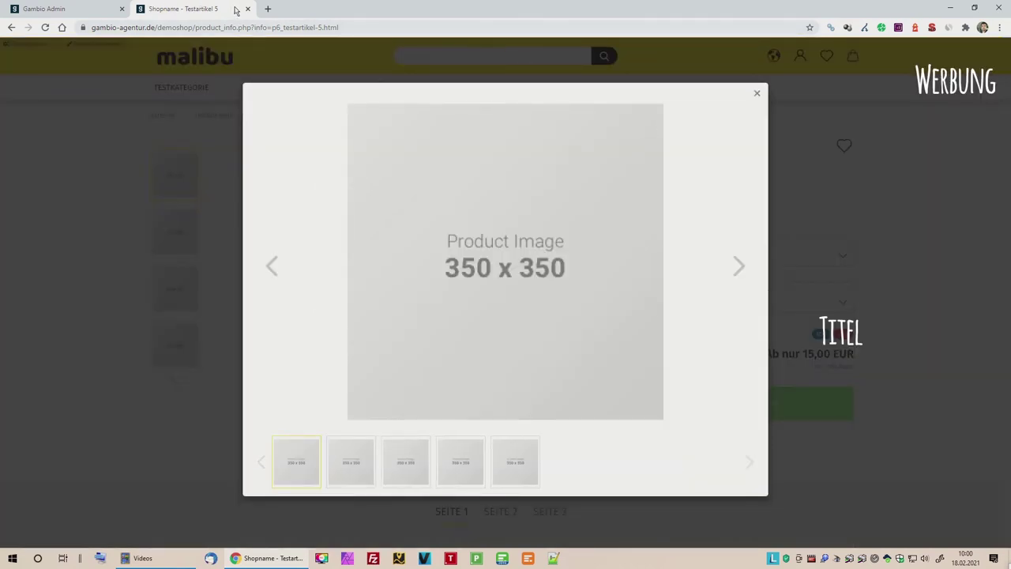
# Return to the admin and delete all manually created combinations of Testartikel 5
pyautogui.click(106, 4)
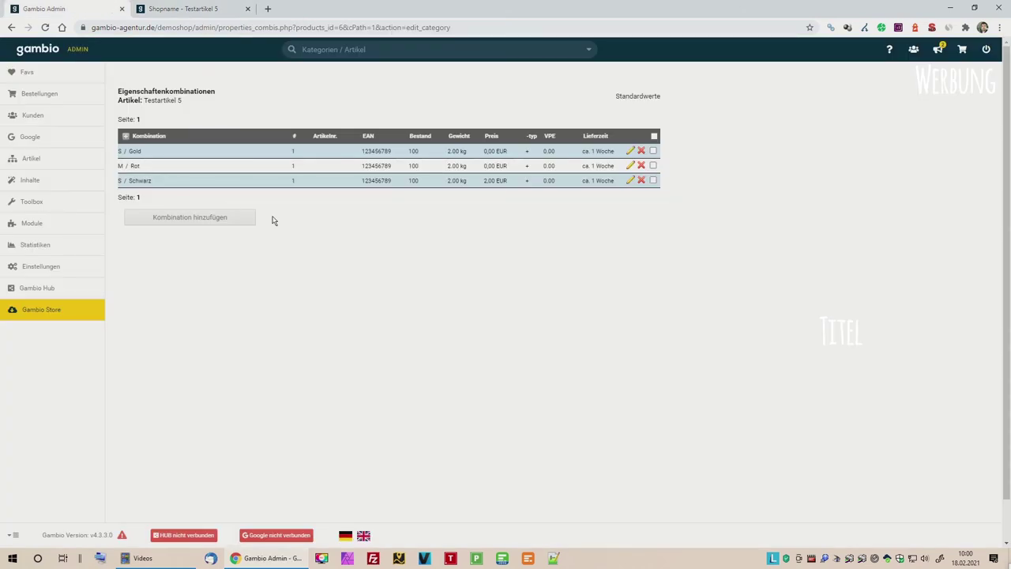
pyautogui.click(654, 135)
pyautogui.click(590, 221)
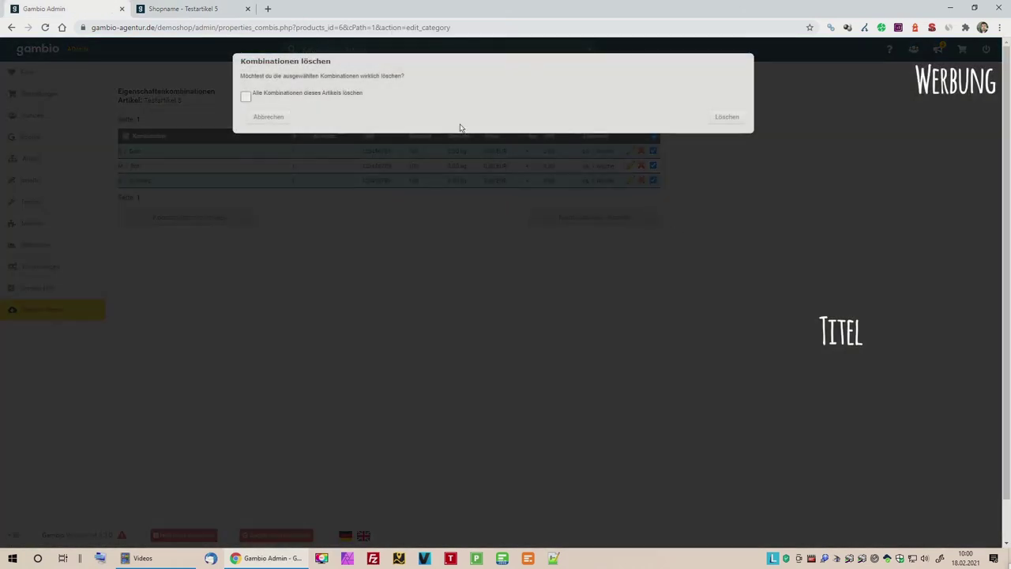
pyautogui.click(246, 96)
pyautogui.click(727, 117)
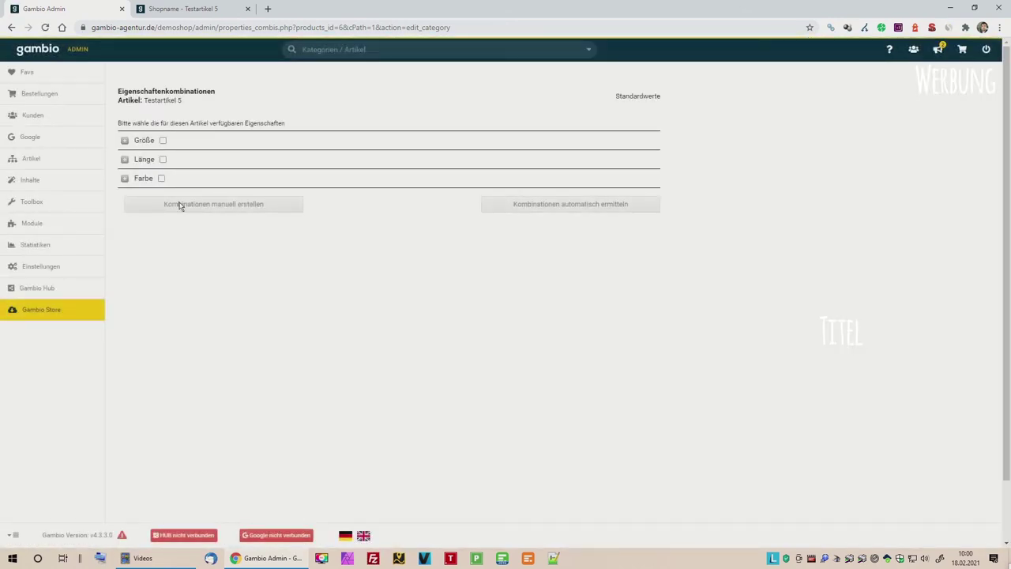
# Enable Länge and Farbe for Testartikel 5 and generate their combinations automatically
pyautogui.click(163, 159)
pyautogui.click(161, 179)
pyautogui.click(567, 206)
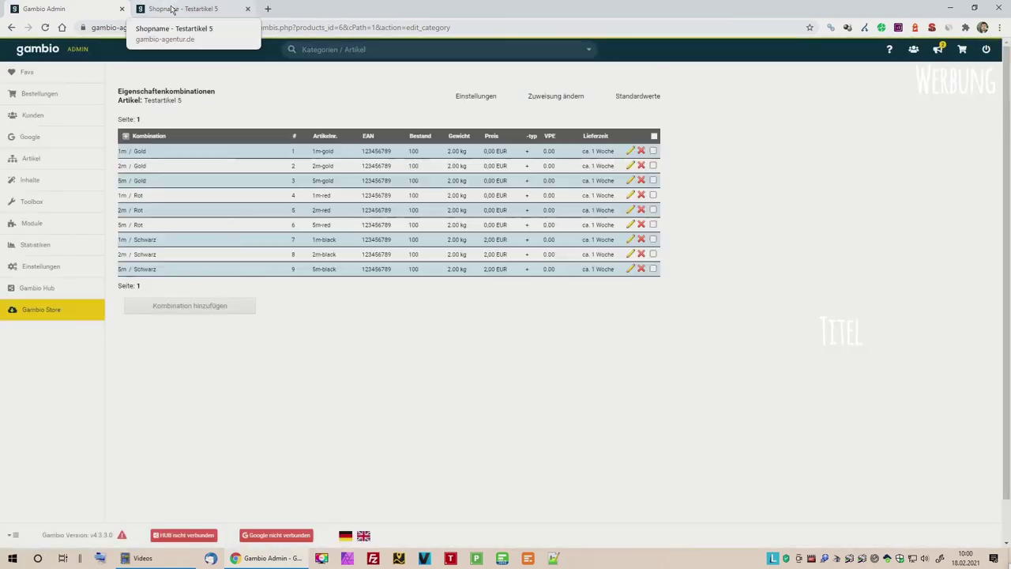
# Reload the Testartikel 5 storefront page and try the Länge options 1m and 2m with Farbe Rot
pyautogui.click(171, 9)
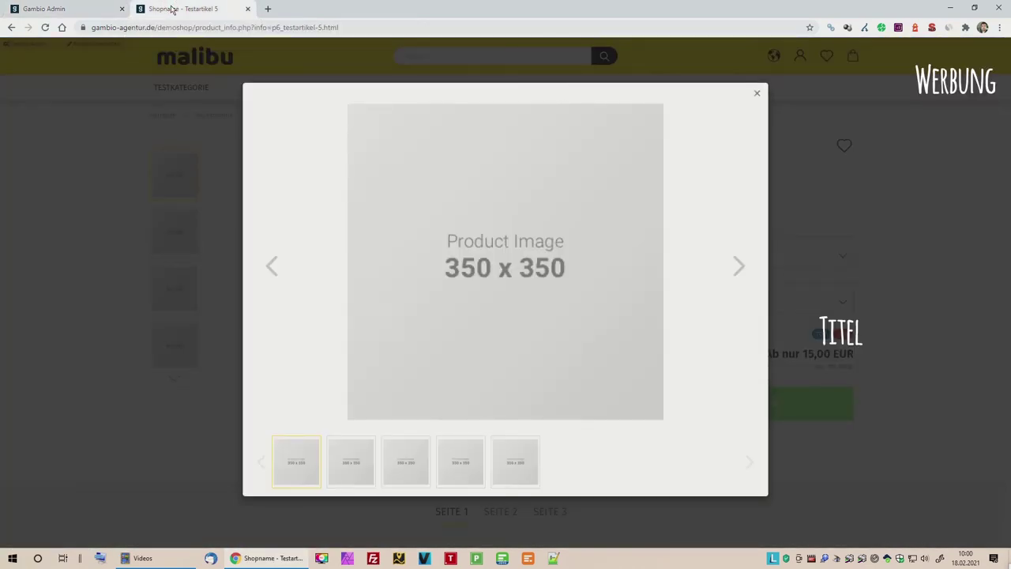
pyautogui.press('F5')
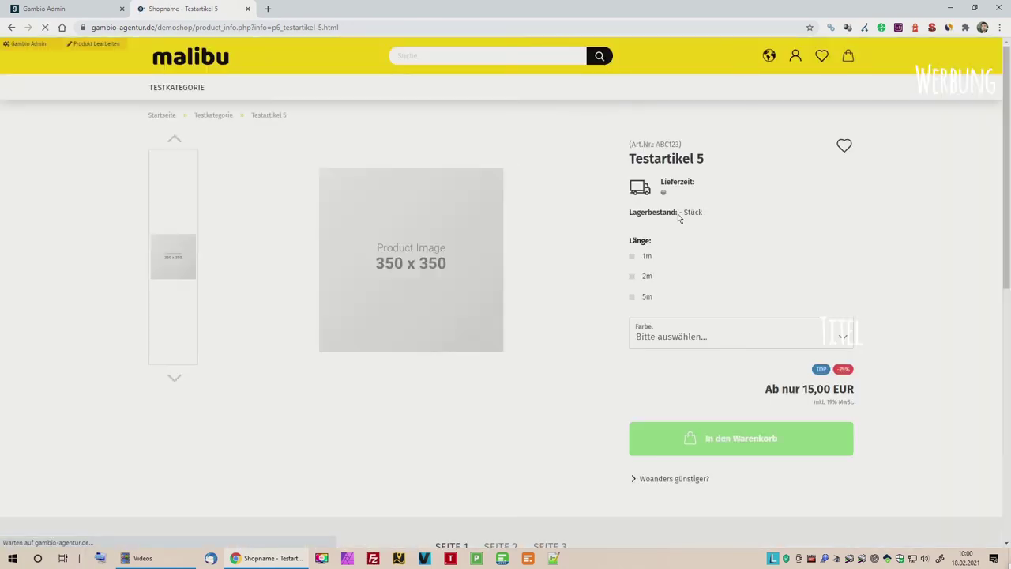
pyautogui.scroll(-1, 715, 242)
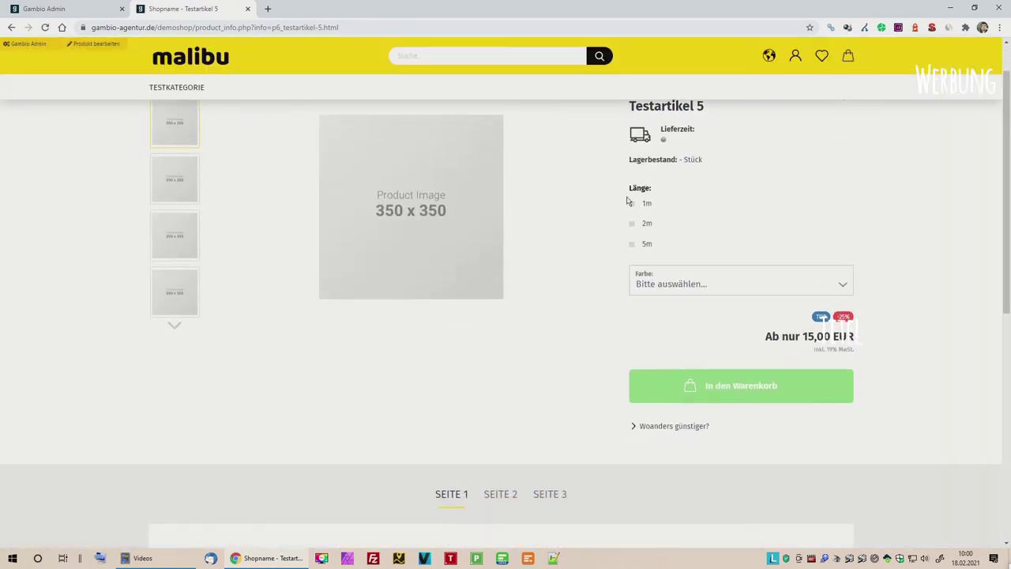
pyautogui.click(632, 203)
pyautogui.click(633, 224)
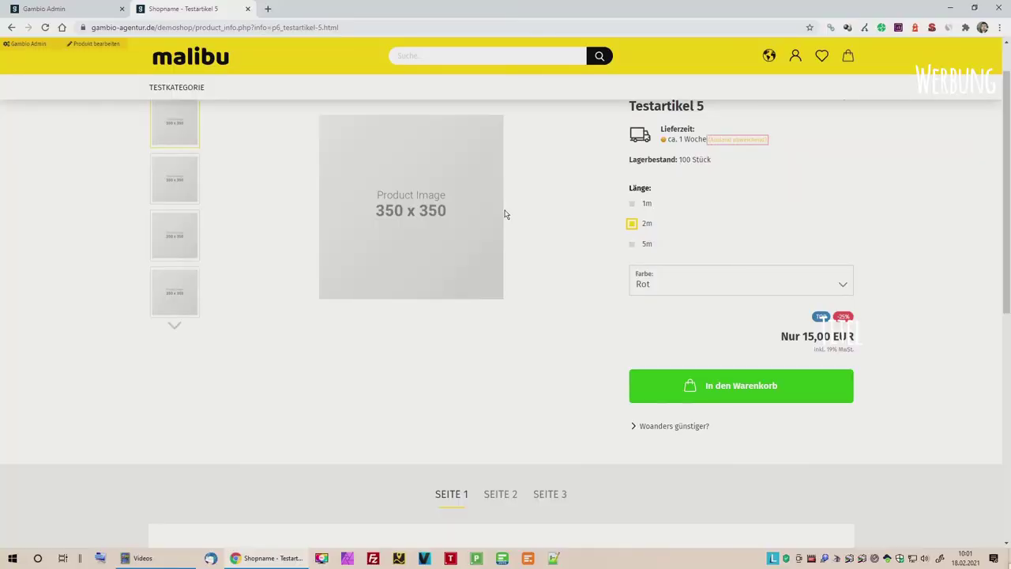
# Return to the admin, copy Testartikel 5 within Testkategorie using the Duplizieren method, and set the copy's status to active
pyautogui.click(85, 11)
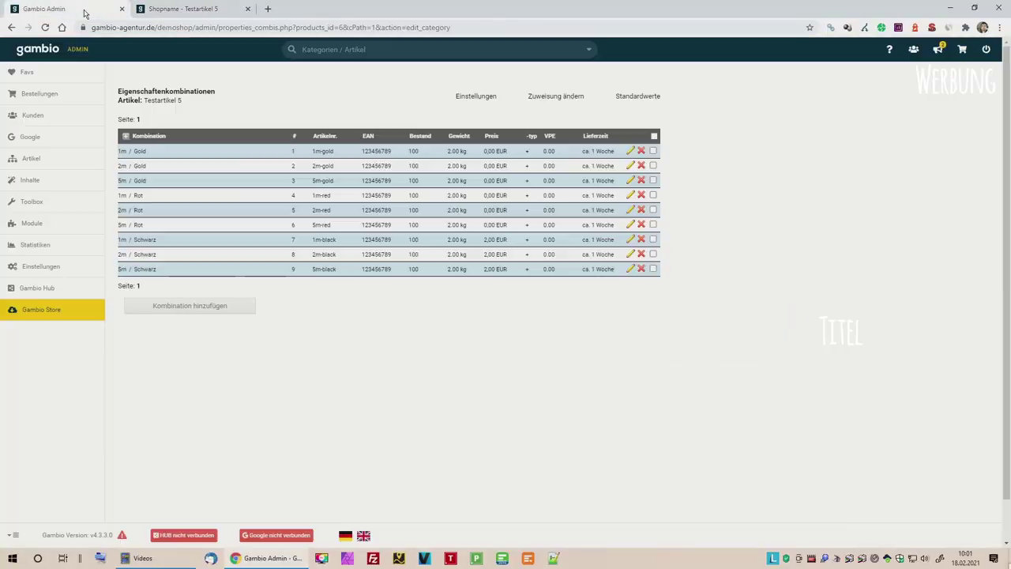
pyautogui.moveTo(44, 161)
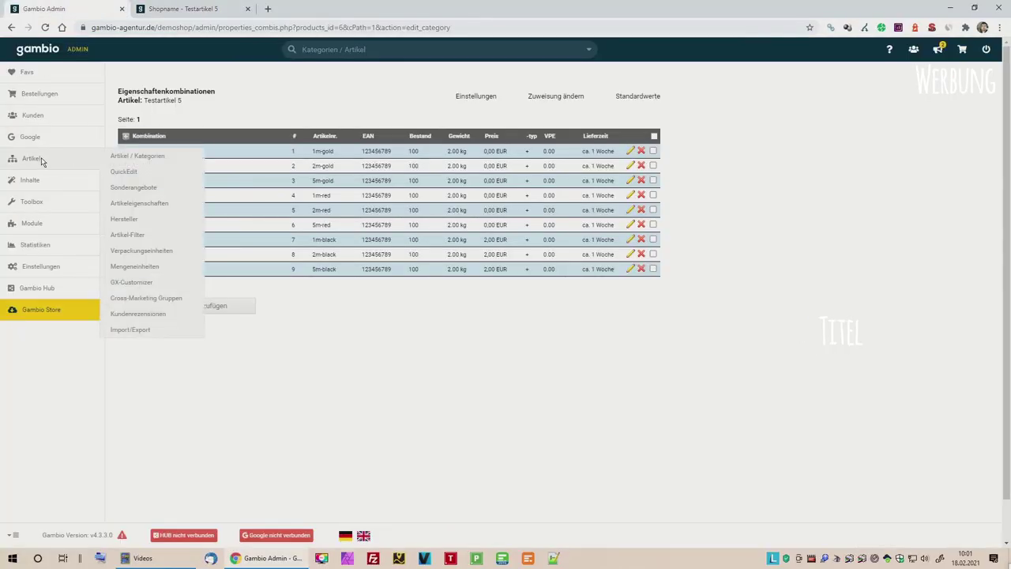
pyautogui.click(136, 157)
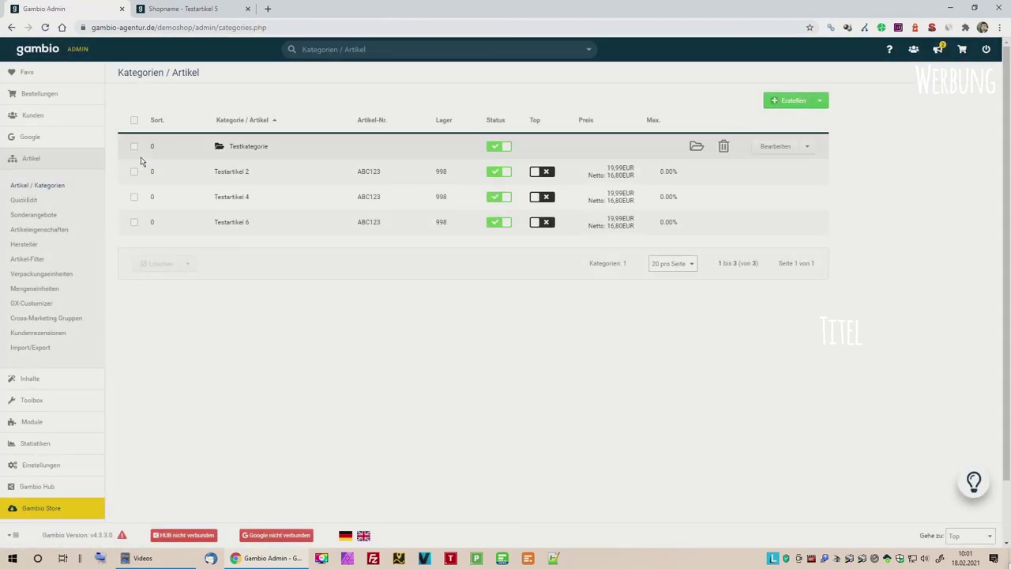
pyautogui.click(217, 147)
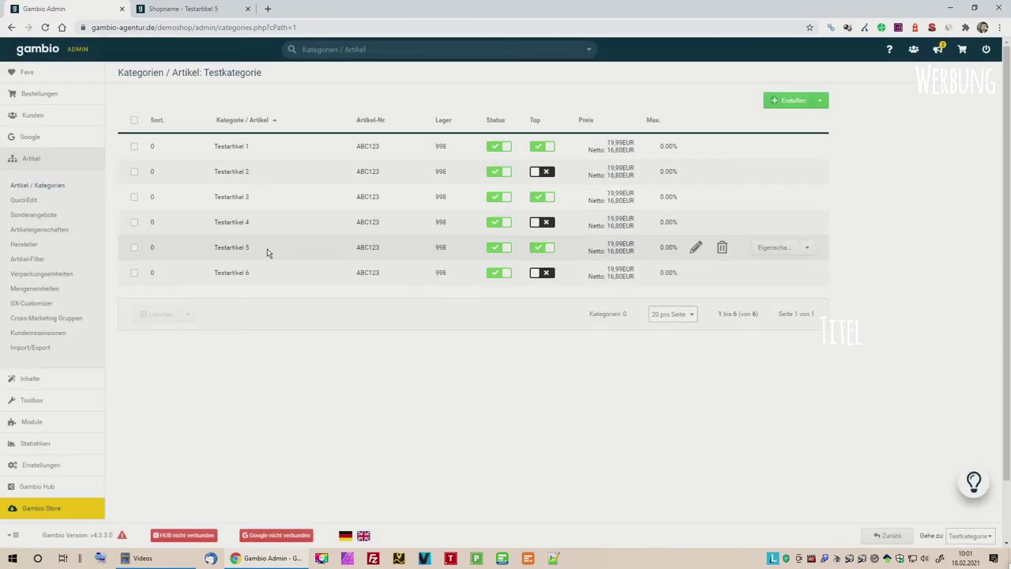
pyautogui.click(134, 248)
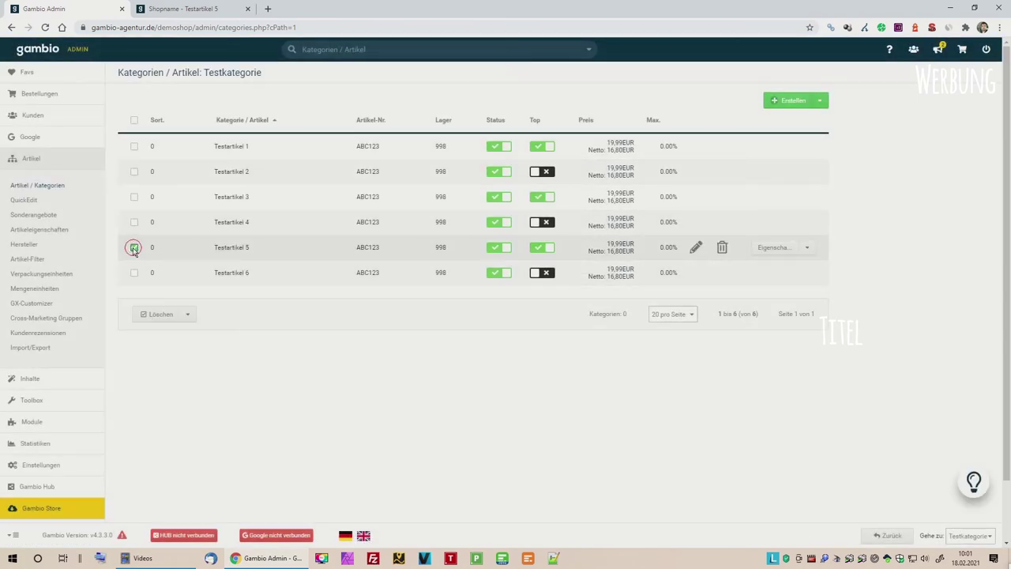
pyautogui.click(190, 314)
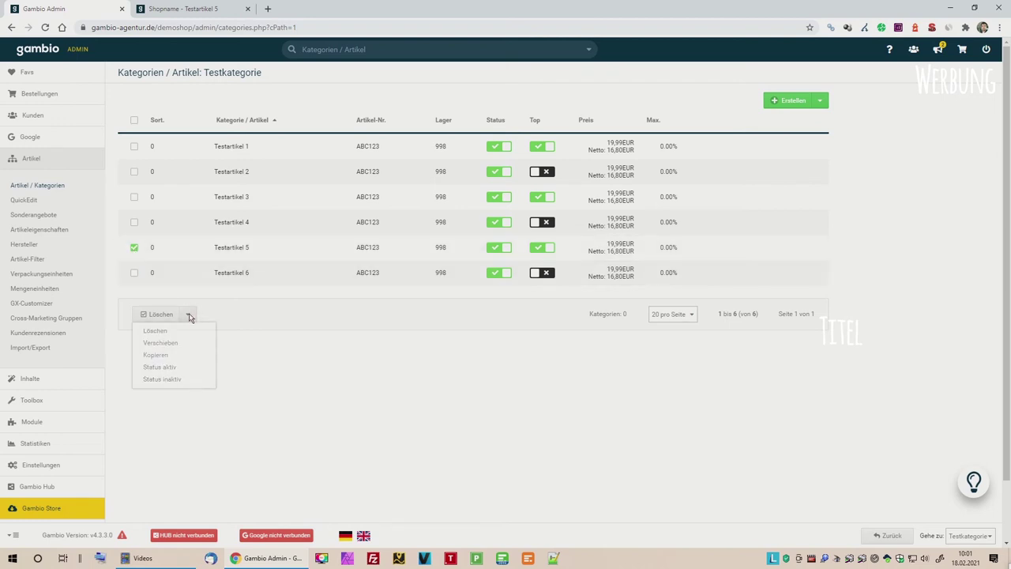
pyautogui.click(156, 355)
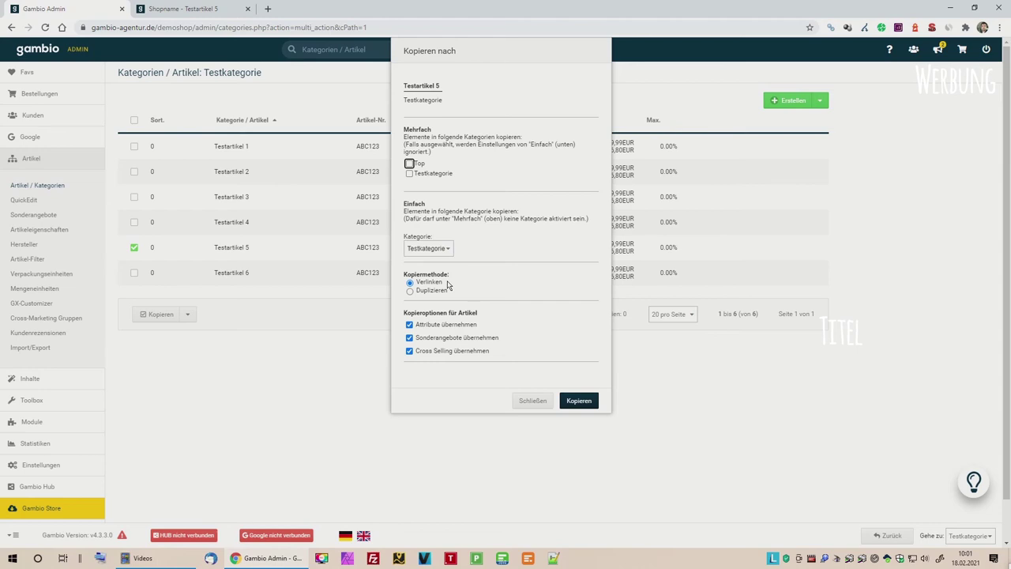
pyautogui.click(410, 291)
pyautogui.click(579, 401)
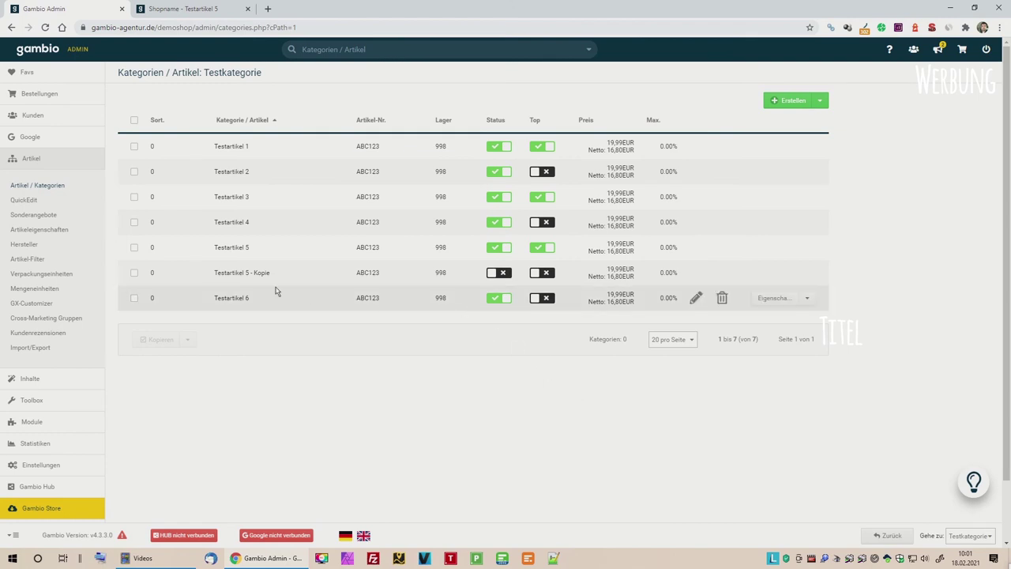
pyautogui.click(493, 279)
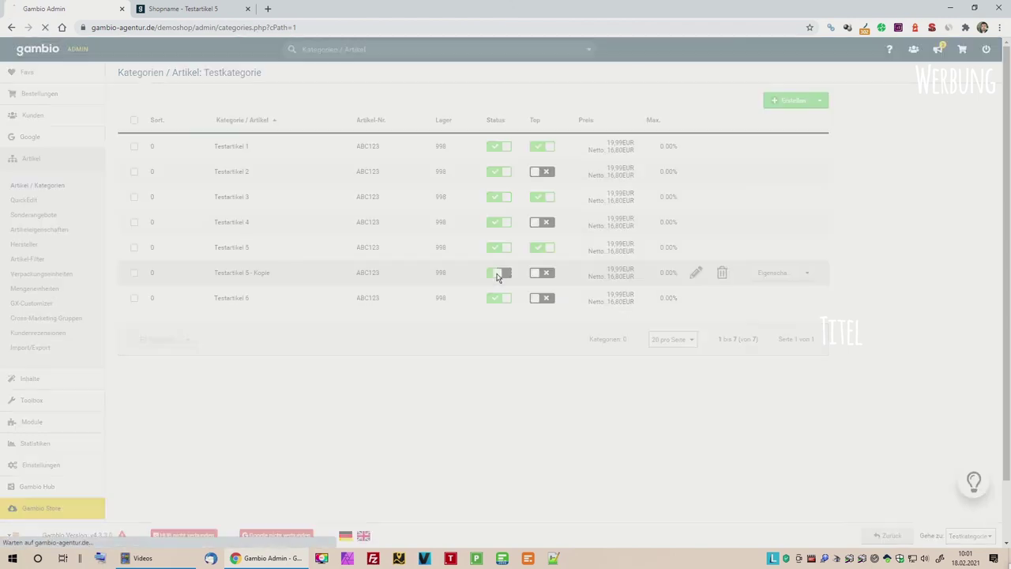
# Check the property combinations of Testartikel 5 - Kopie in the admin, and view its product page in the storefront's Testkategorie
pyautogui.click(778, 273)
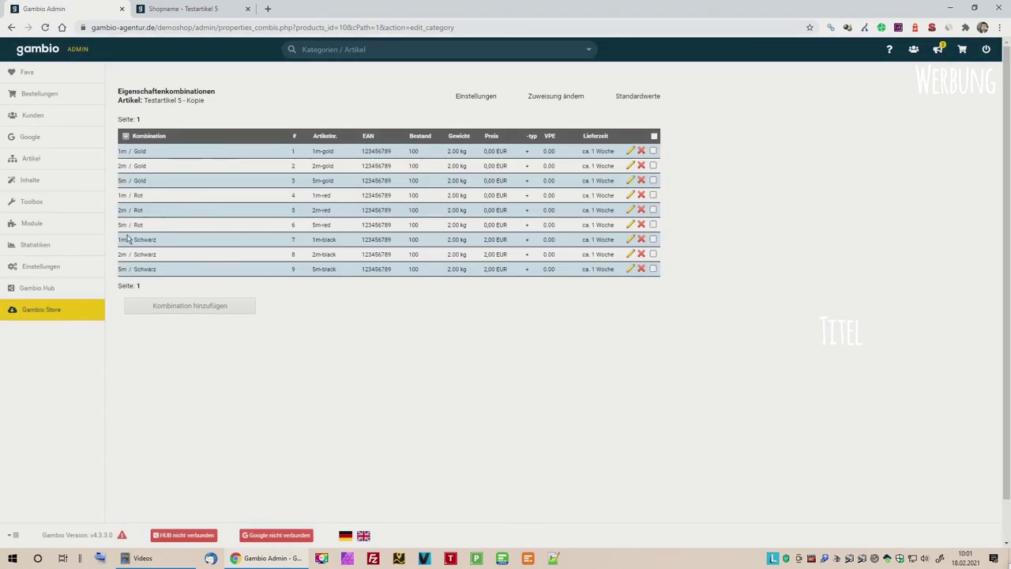
pyautogui.hotkey('ctrl', 'Tab')
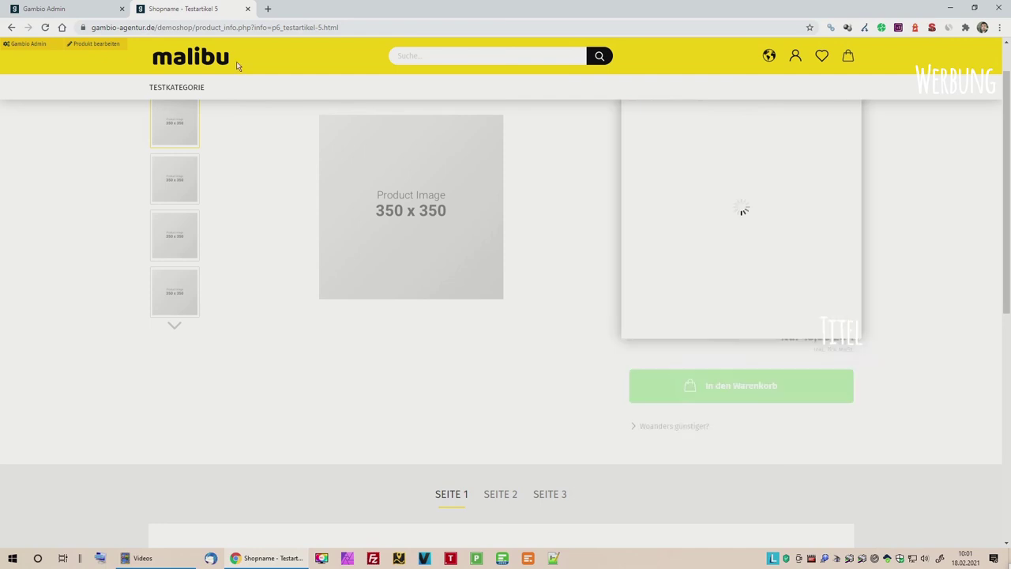
pyautogui.click(159, 89)
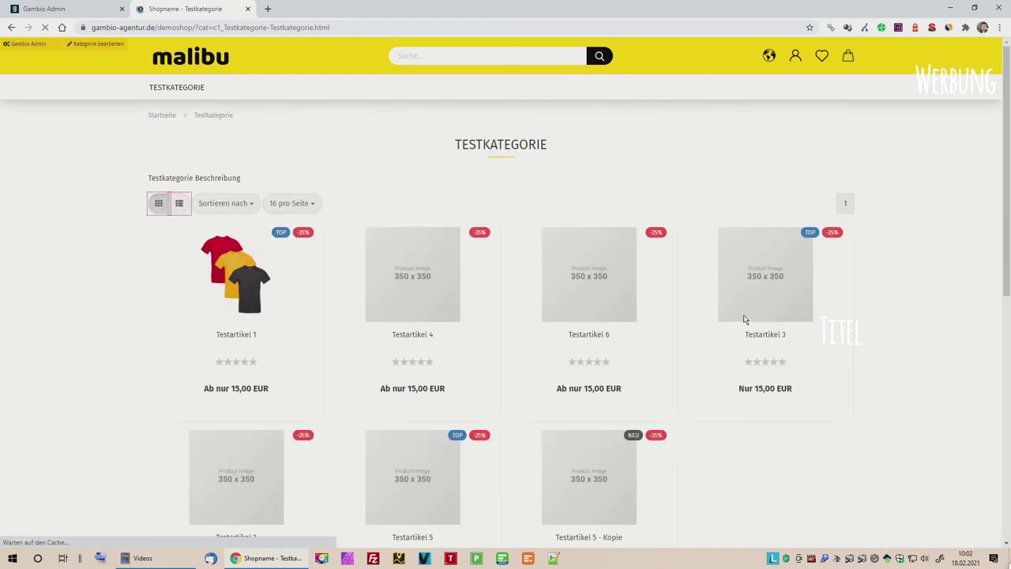
pyautogui.scroll(-3, 745, 321)
pyautogui.moveTo(632, 363)
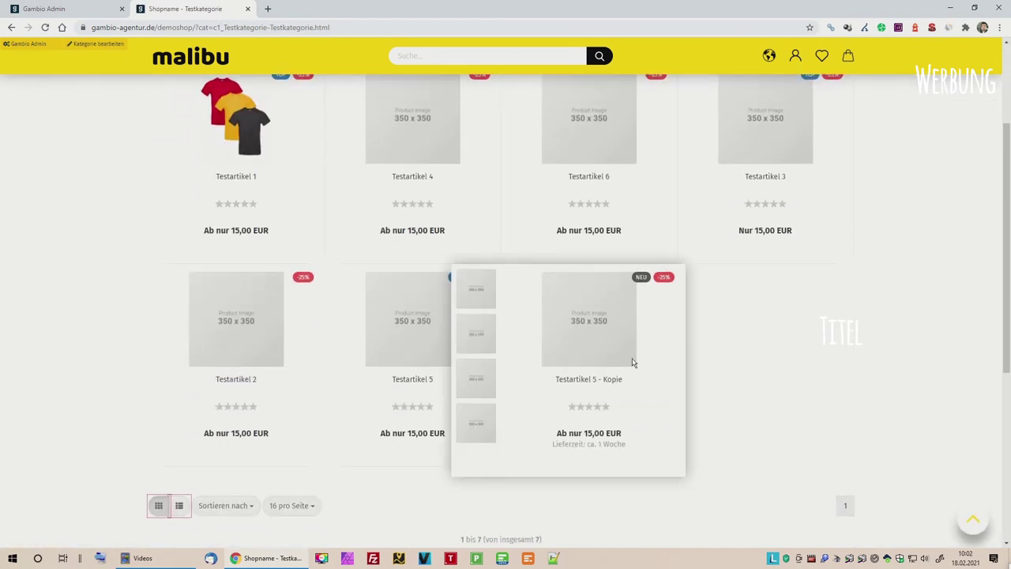
pyautogui.click(588, 357)
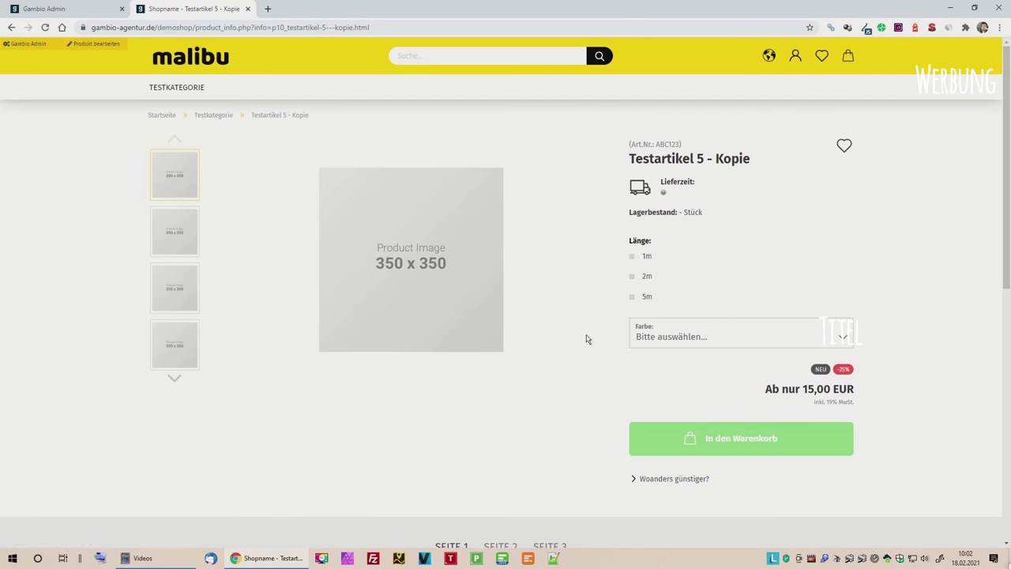
# Return to the admin and clear the shop's page output cache (Cache für Seitenausgabe)
pyautogui.click(93, 10)
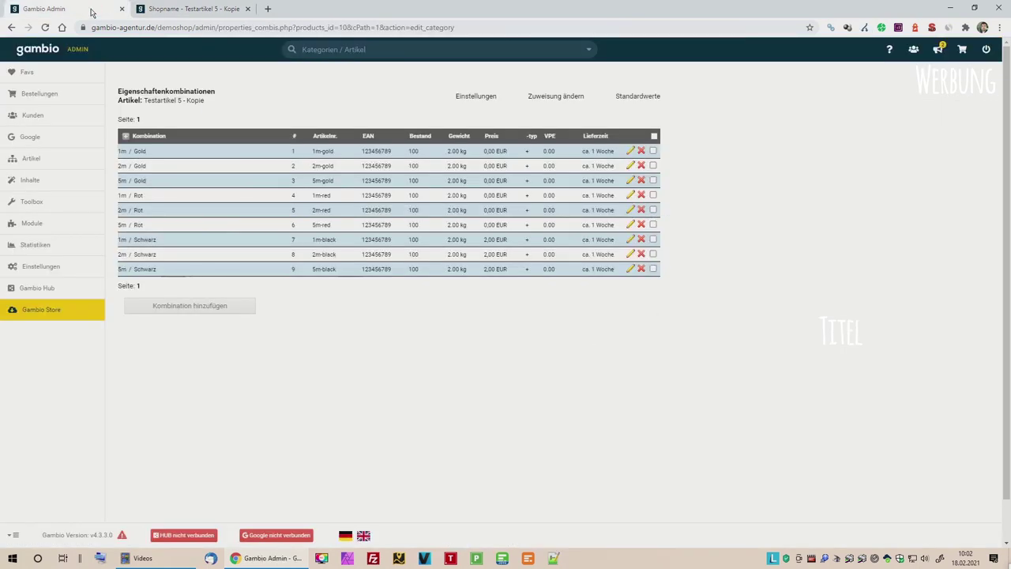
pyautogui.moveTo(71, 202)
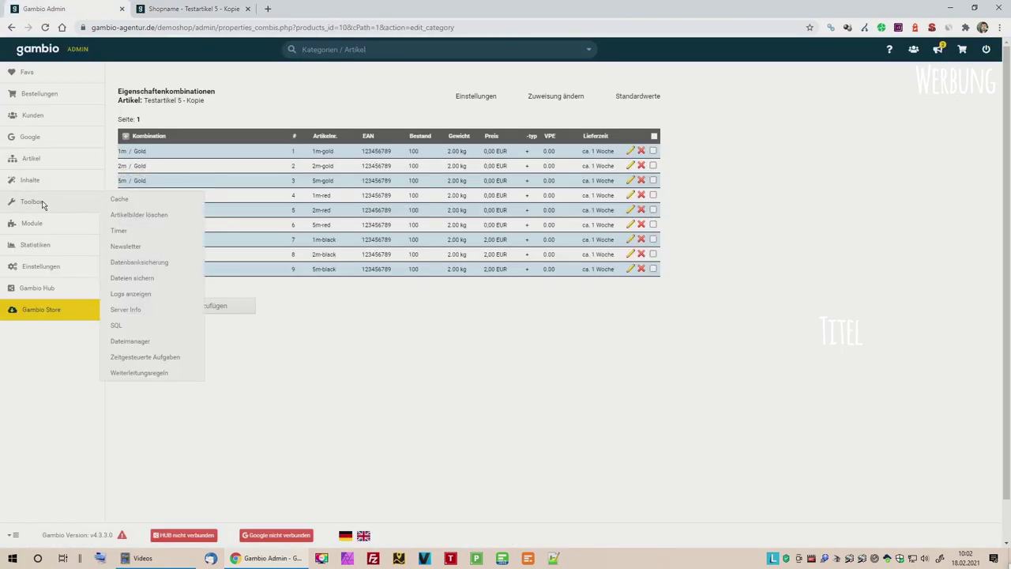
pyautogui.click(117, 204)
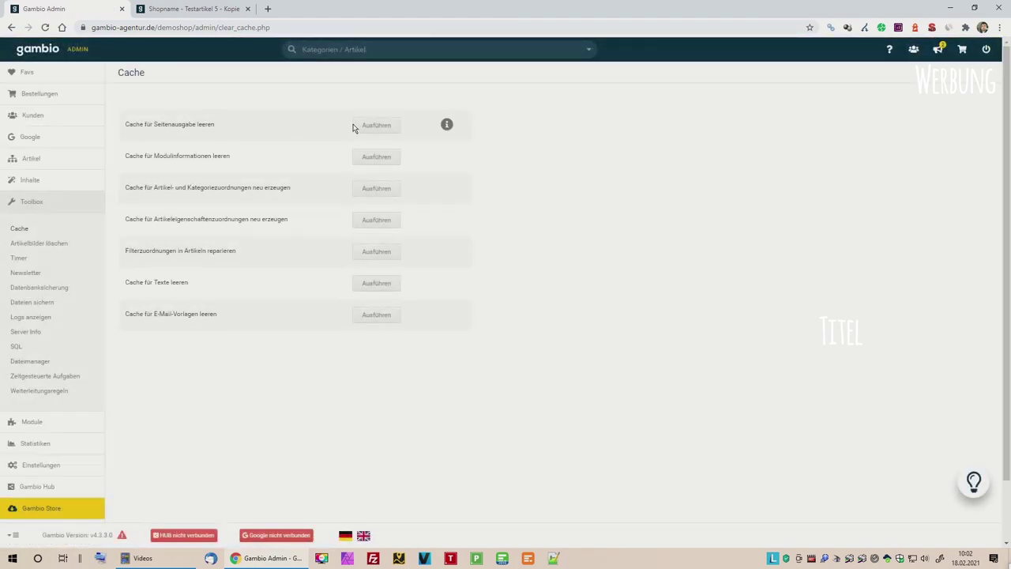
pyautogui.click(355, 127)
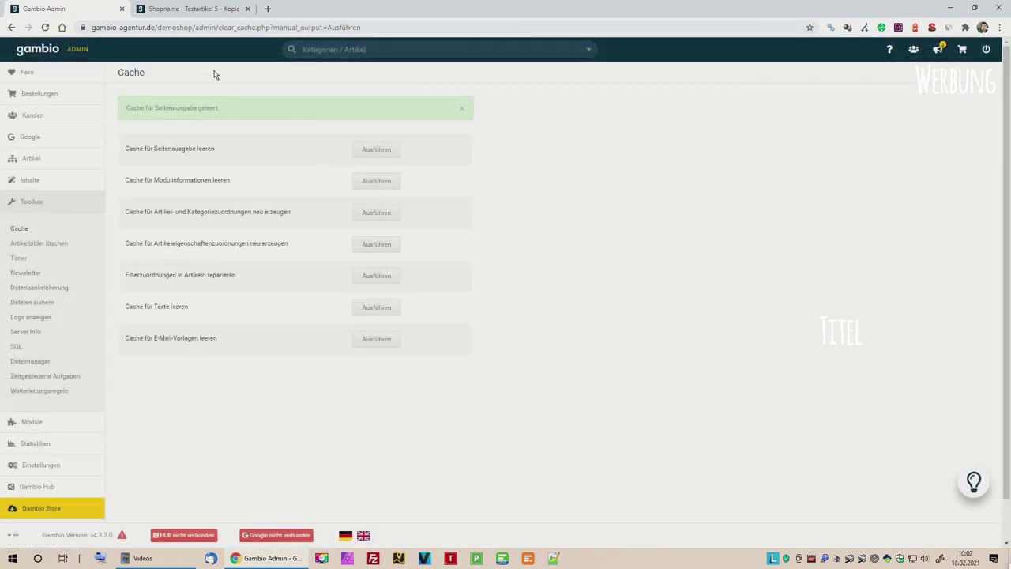